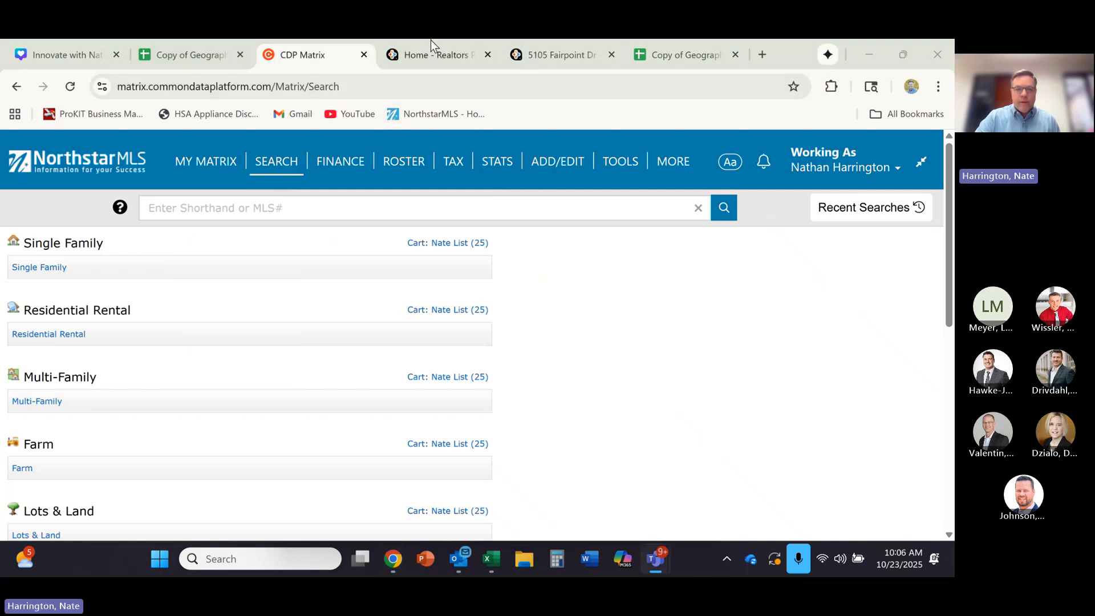
- Switch to the Realtors Property Resource page and search by the home's full street address in New Brighton to open its property details
click(416, 57)
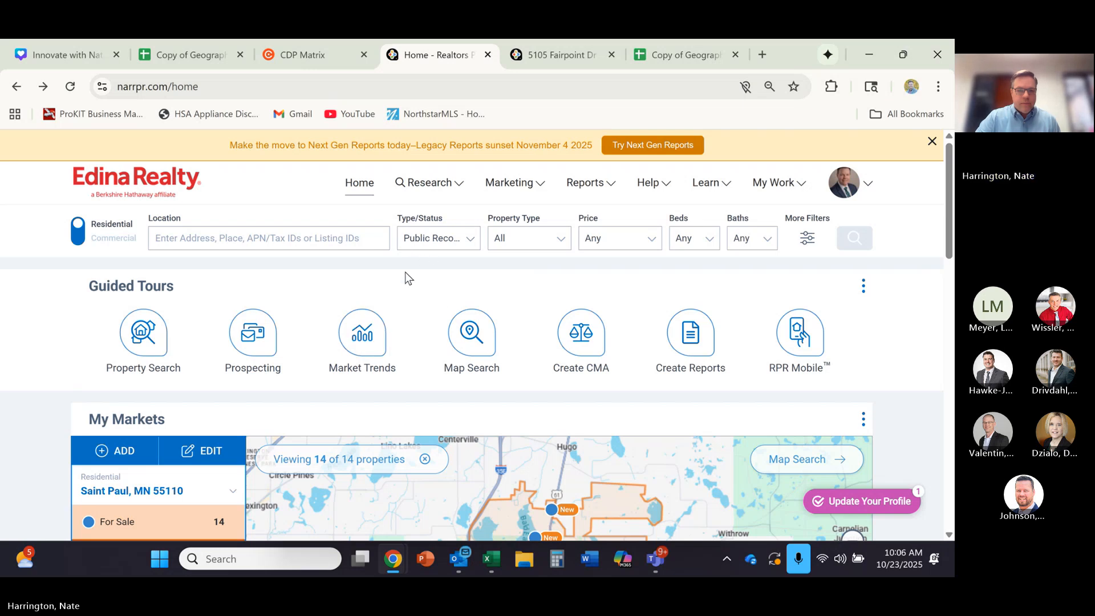
scroll(404, 272, down, 2)
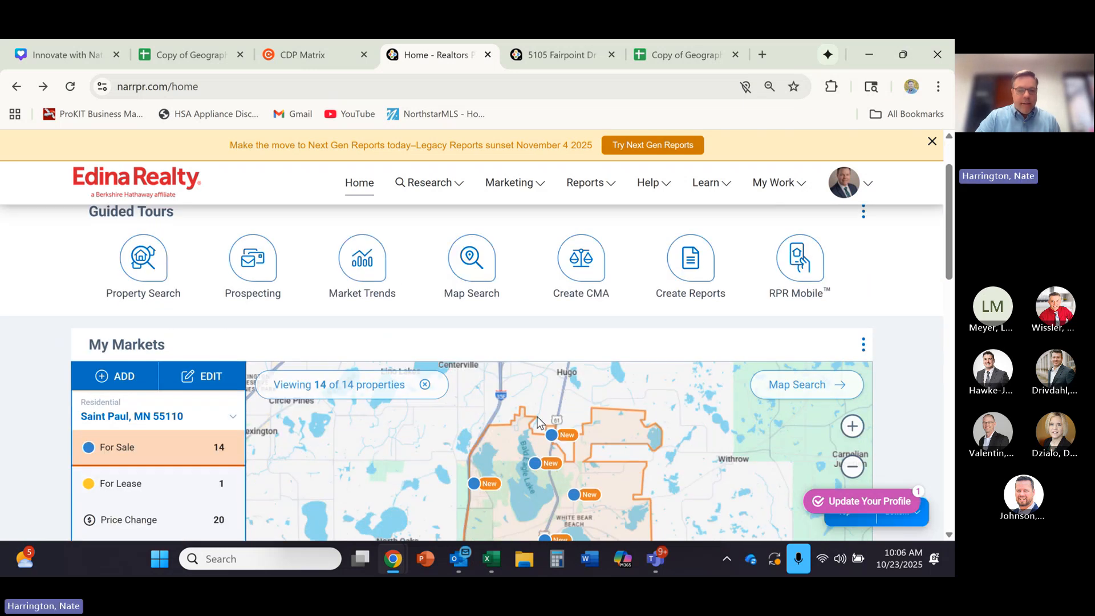
scroll(303, 303, up, 2)
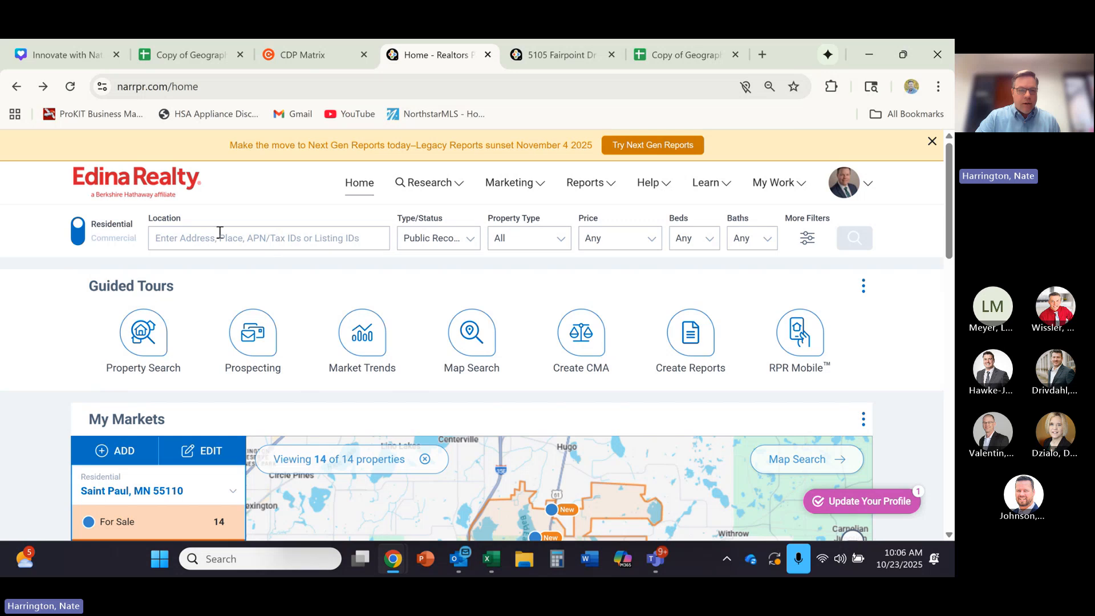
click(218, 238)
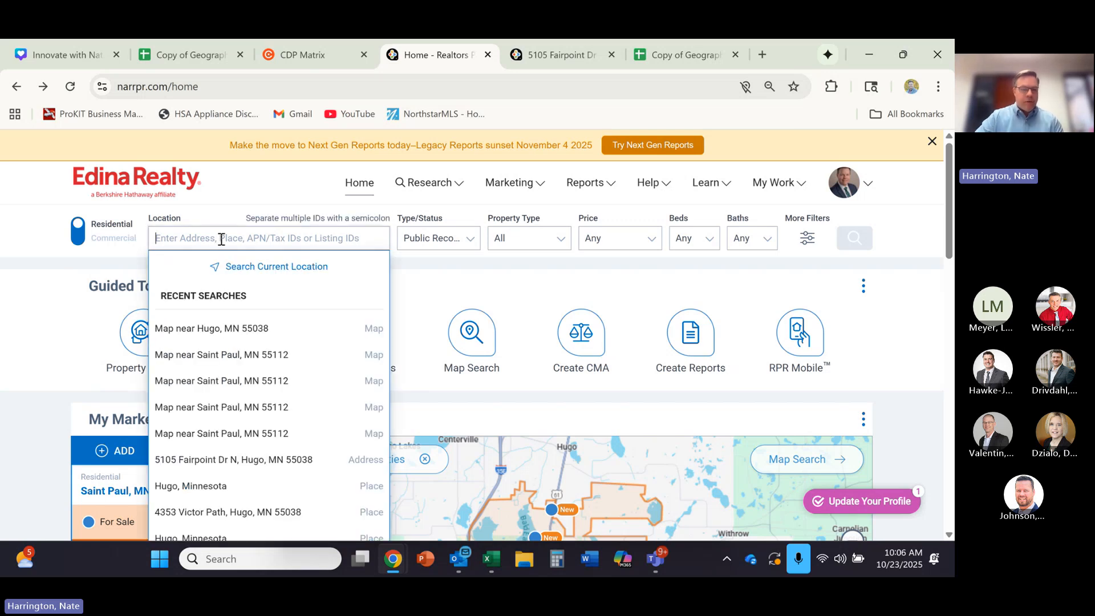
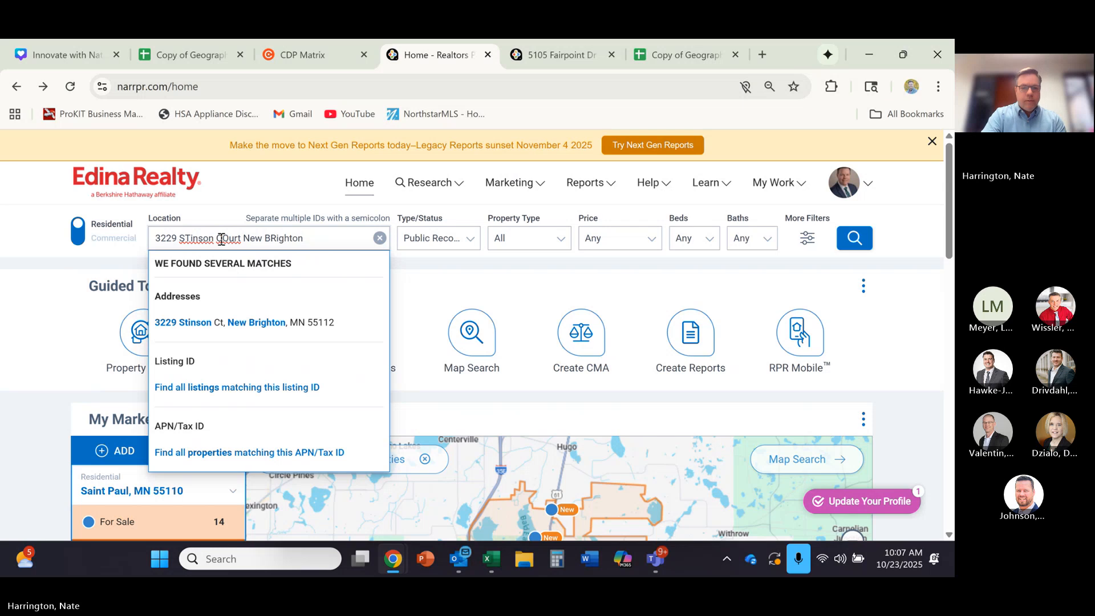
key(Return)
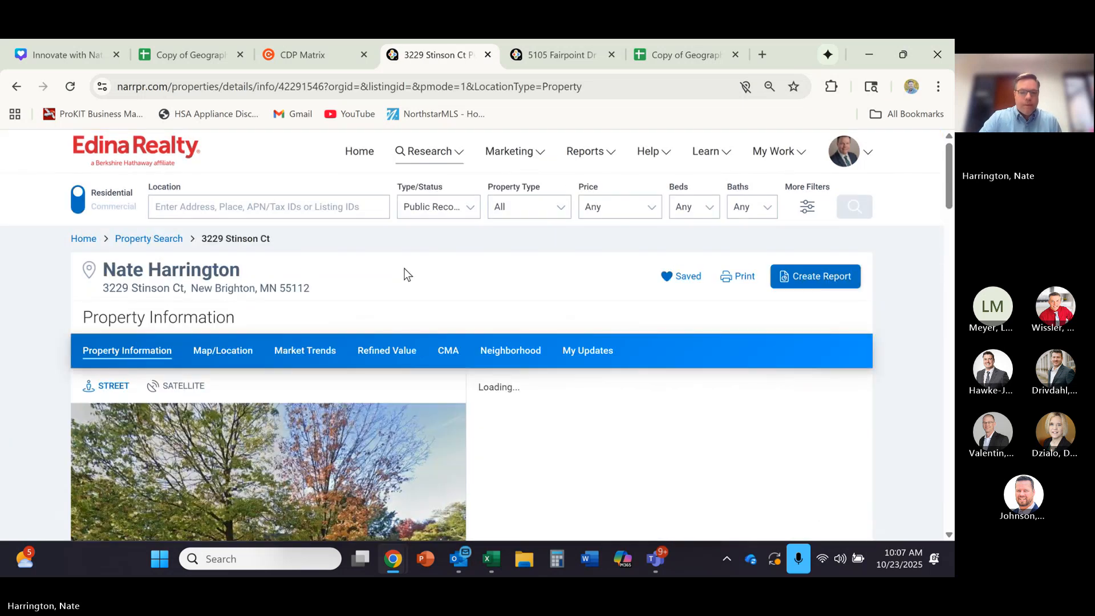
- Open the property's Map/Location view and examine the streets and neighborhood boundaries around the home
click(227, 362)
scroll(467, 353, down, 1)
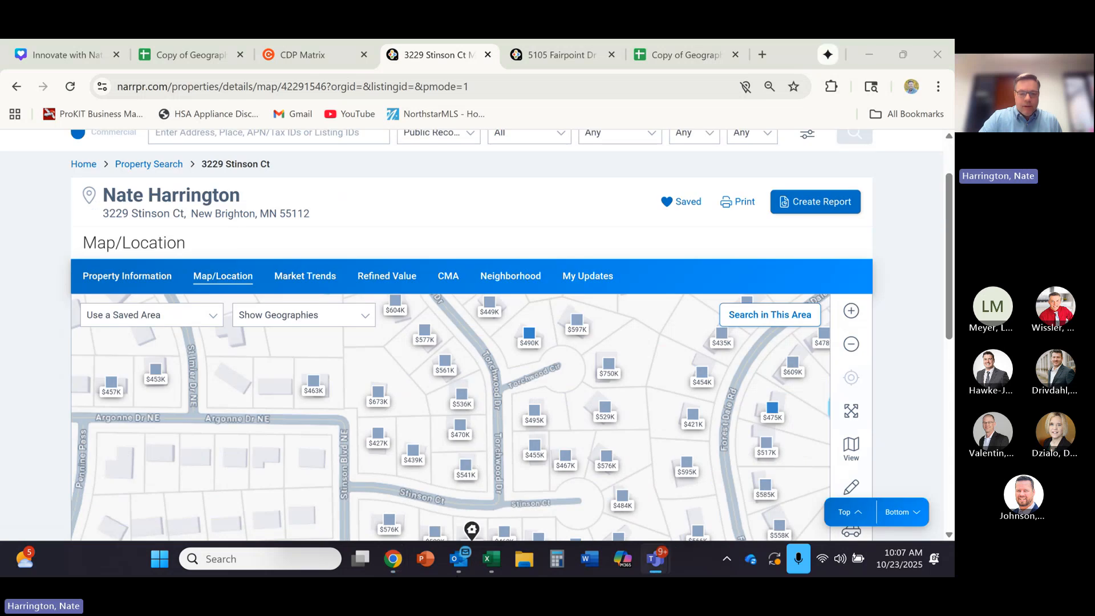
scroll(530, 382, down, 2)
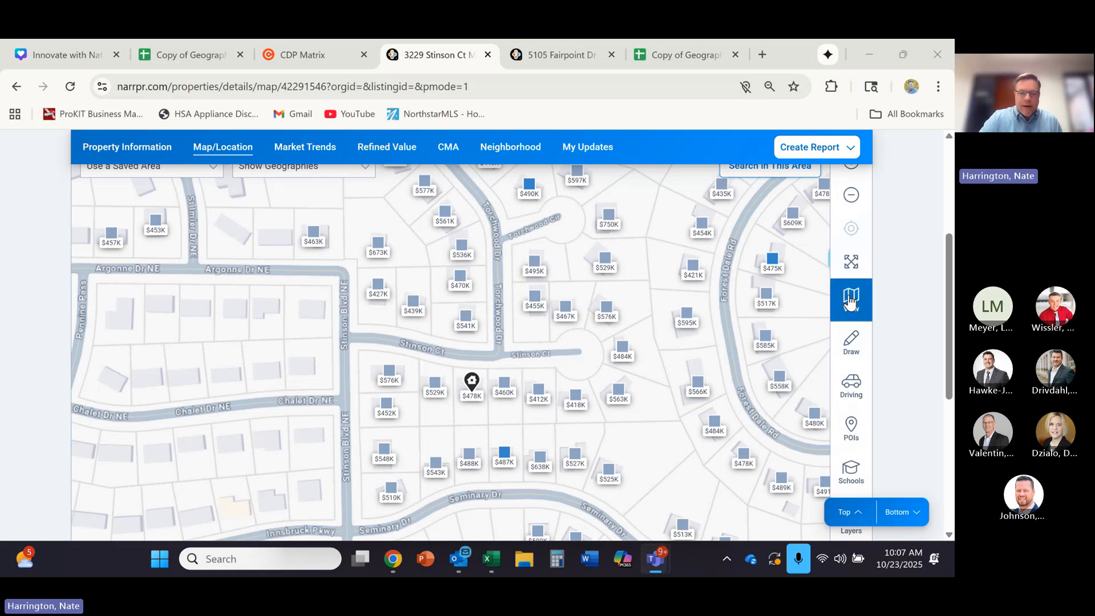
click(851, 196)
click(850, 199)
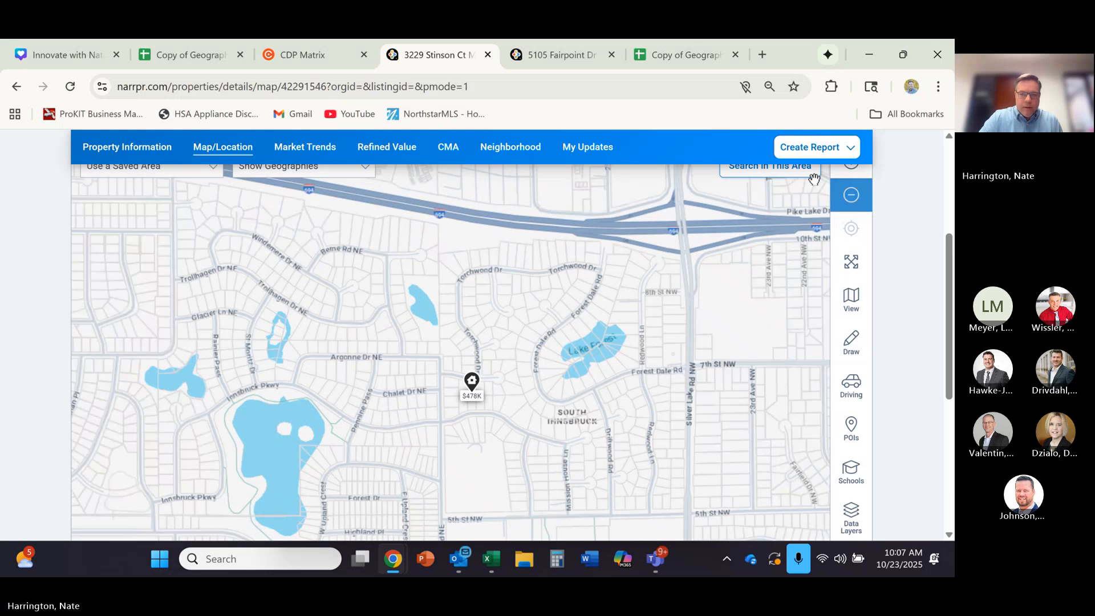
scroll(946, 269, up, 2)
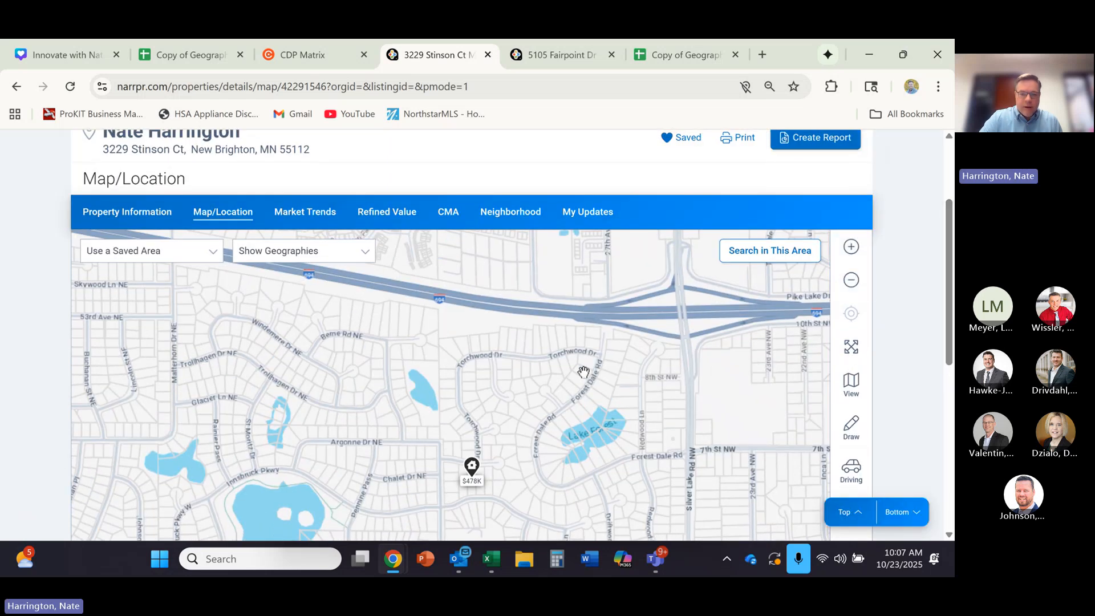
scroll(565, 379, down, 1)
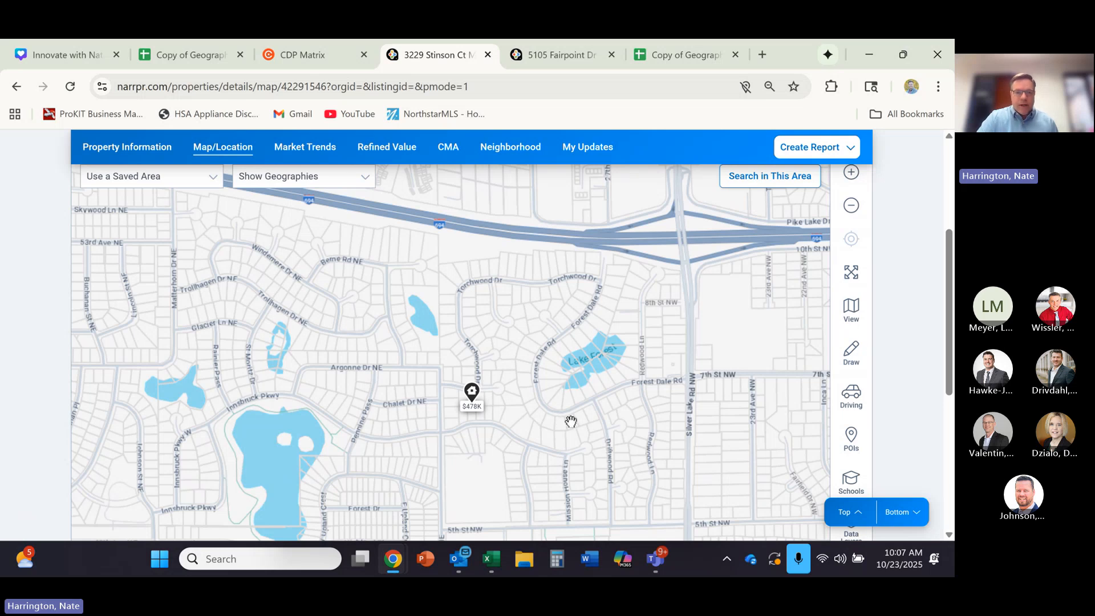
scroll(237, 268, up, 1)
scroll(237, 268, up, 2)
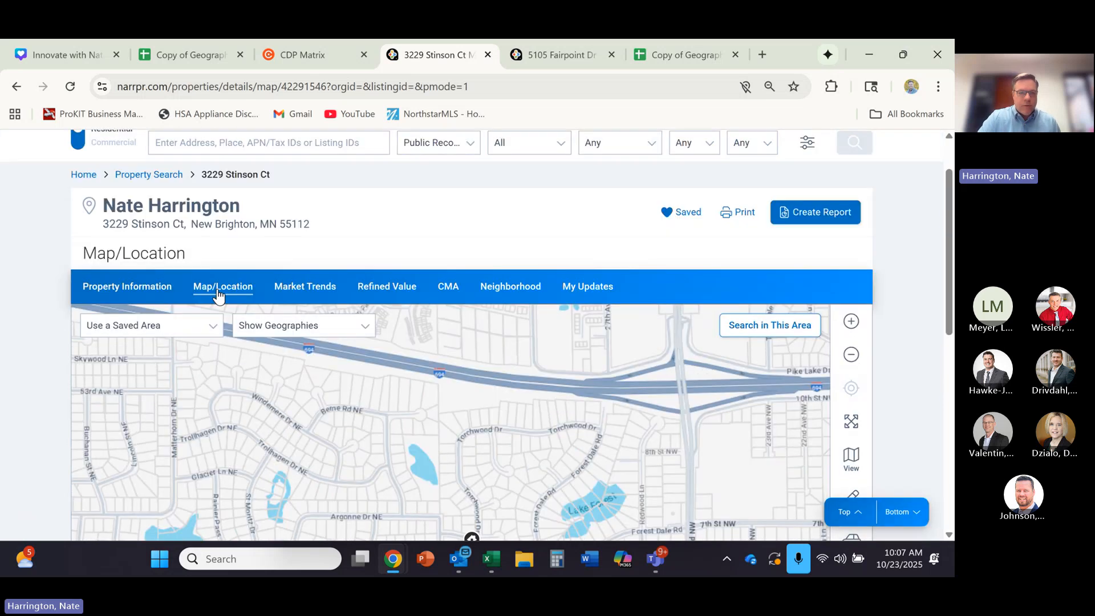
- Return to the property information page and try a place search for New Brighton, Minnesota
click(16, 86)
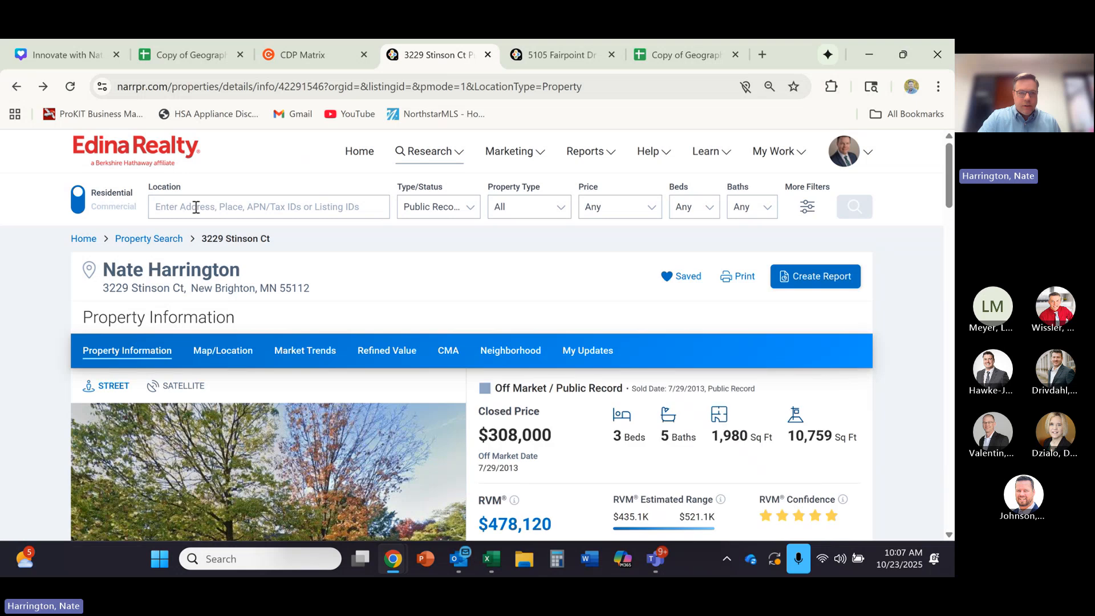
click(196, 206)
text(New )
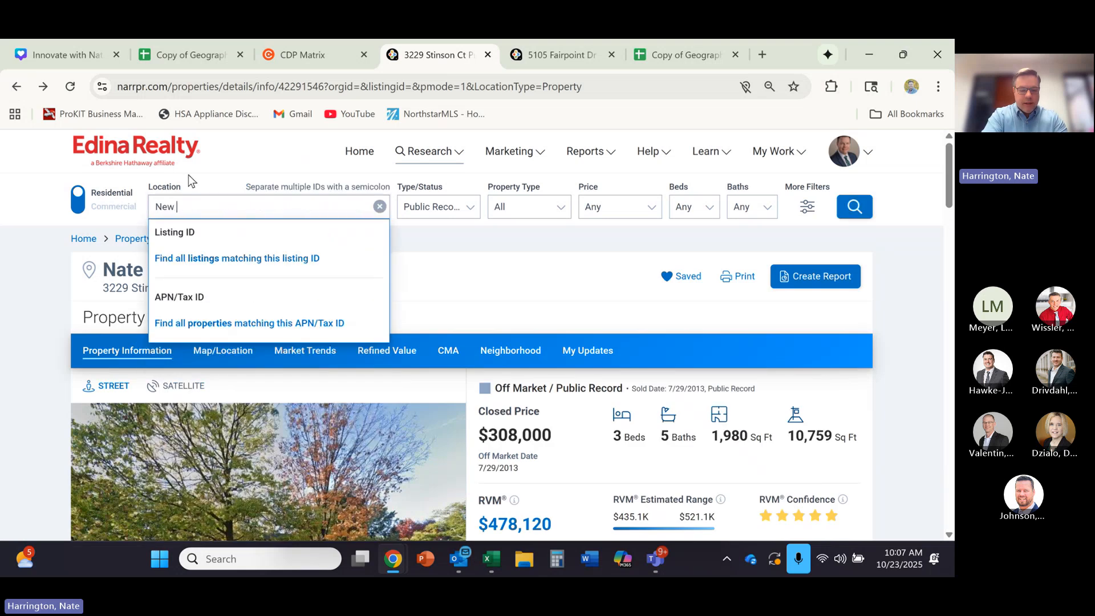
text(brighton)
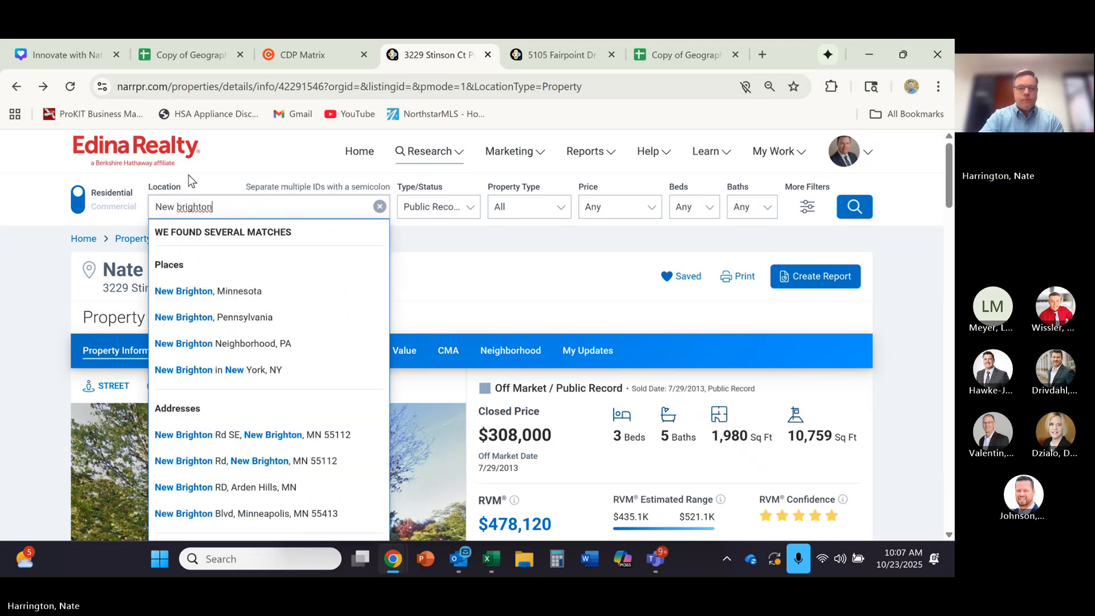
click(209, 291)
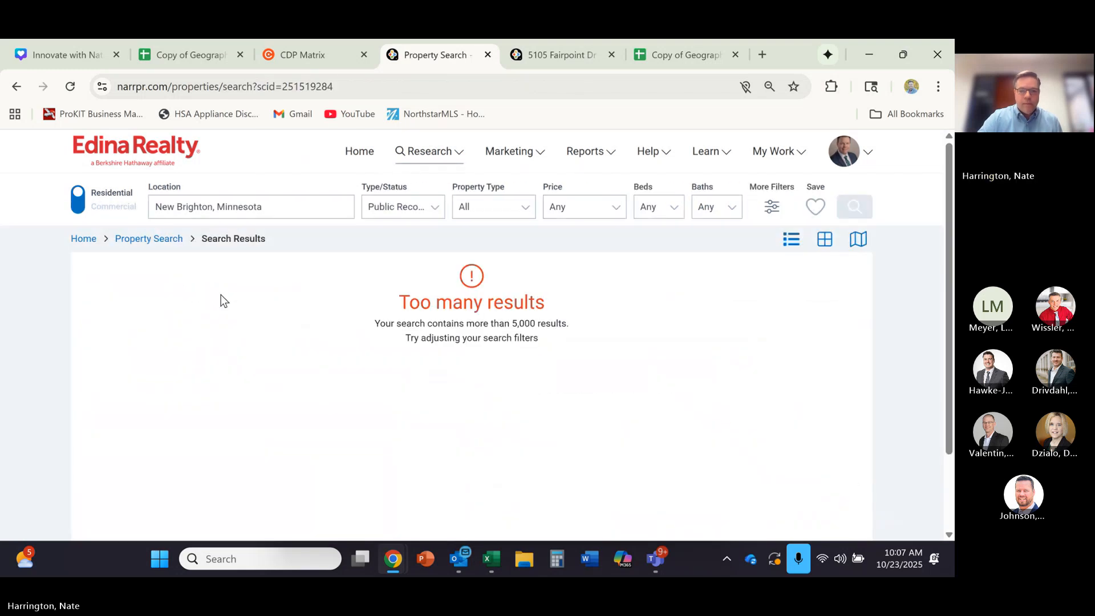
- Clear the location and choose New Brighton, Minnesota as the search place again
click(281, 210)
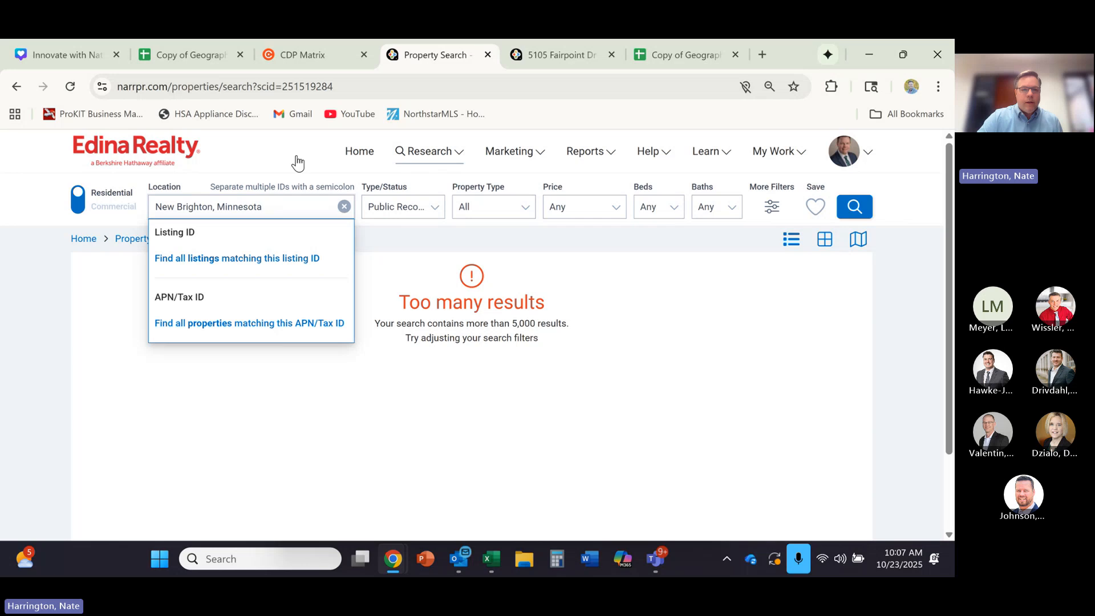
click(345, 206)
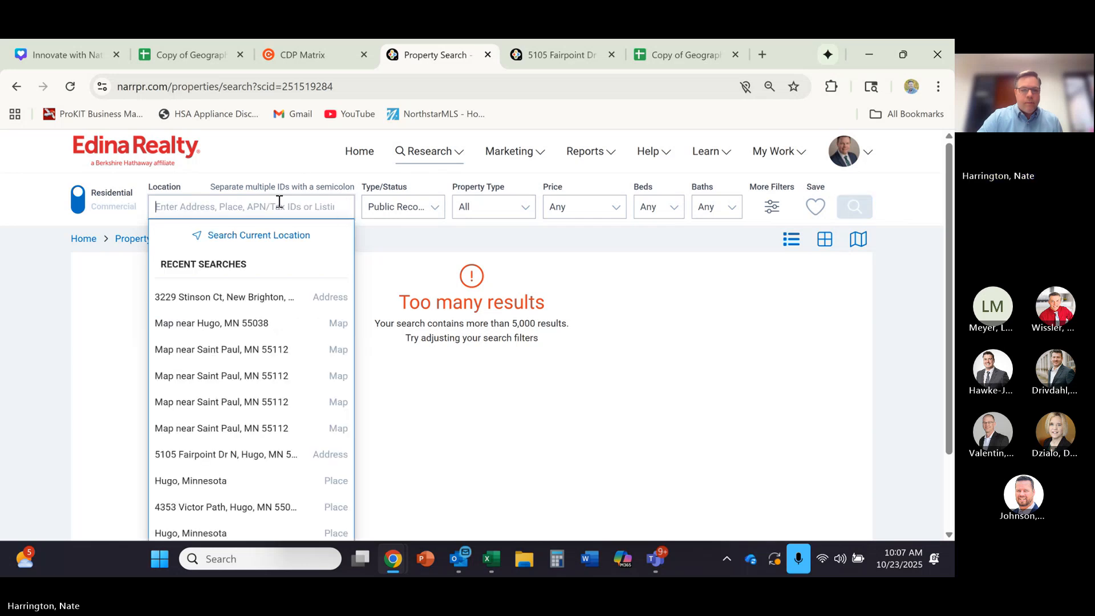
text(new brighton)
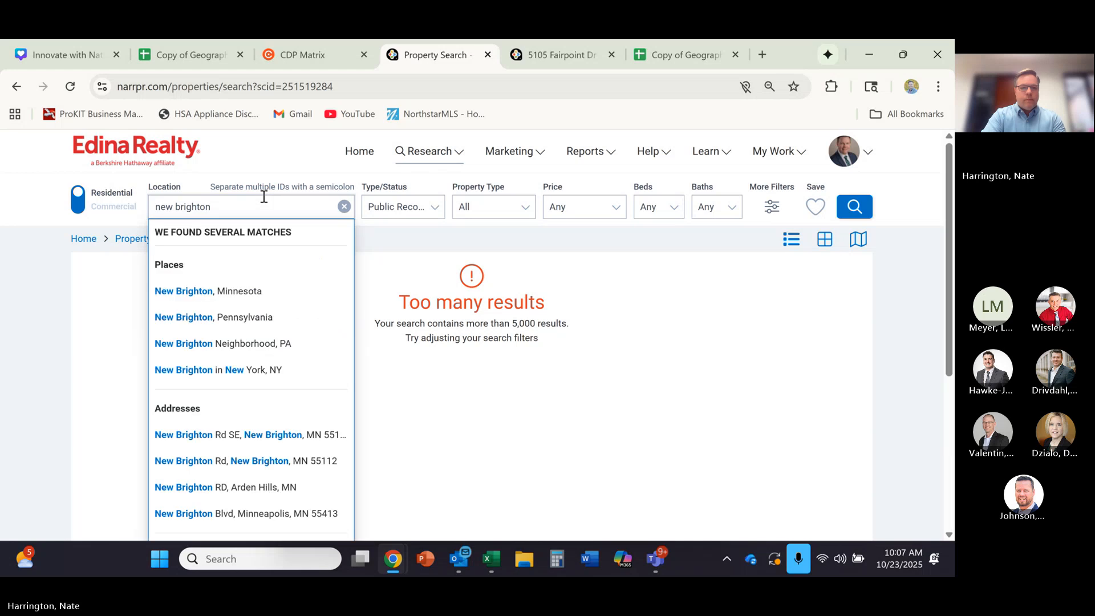
click(203, 291)
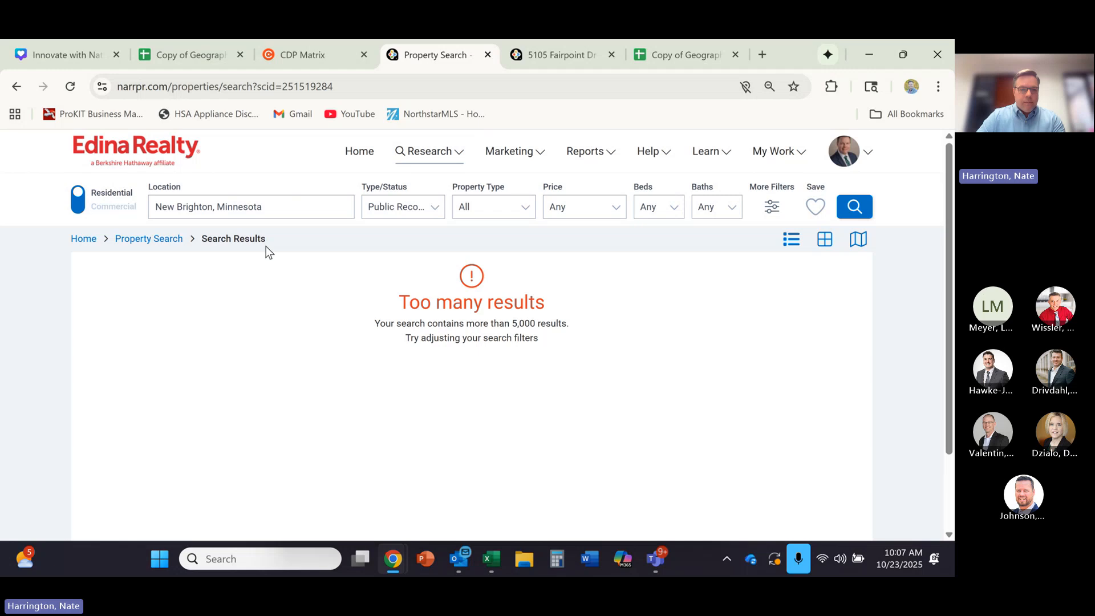
- Clear the location, reopen the New Brighton home from the recent searches, and show its Map/Location view
click(300, 211)
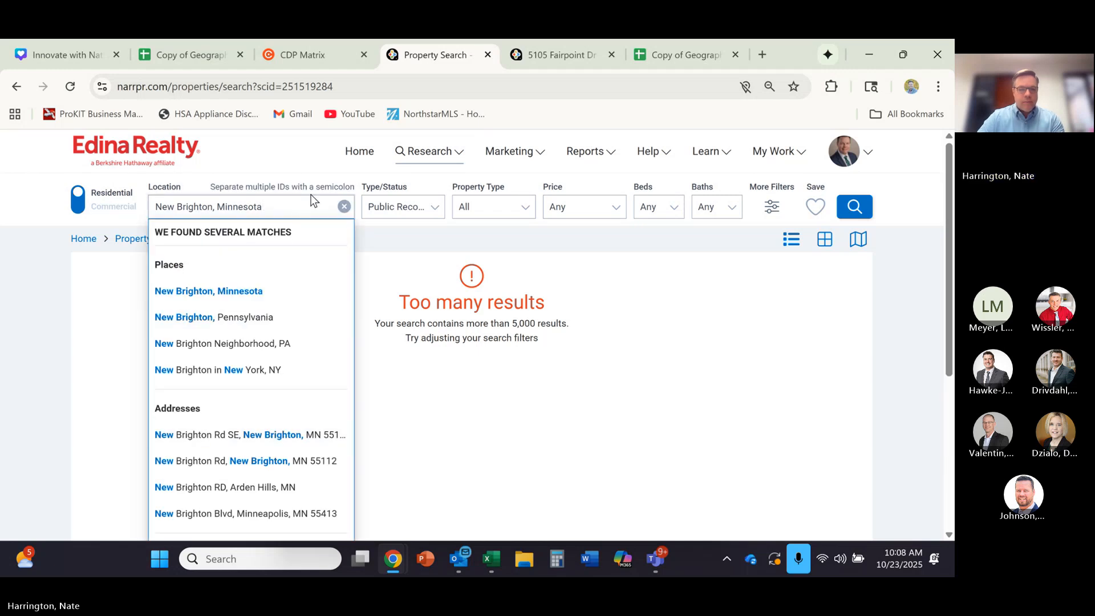
click(345, 207)
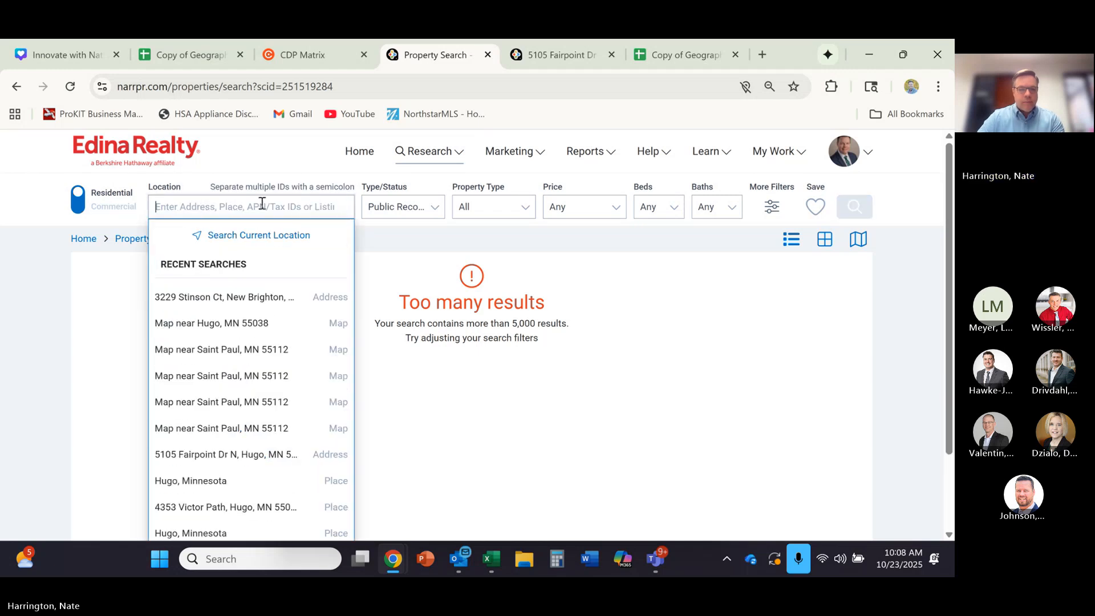
click(229, 295)
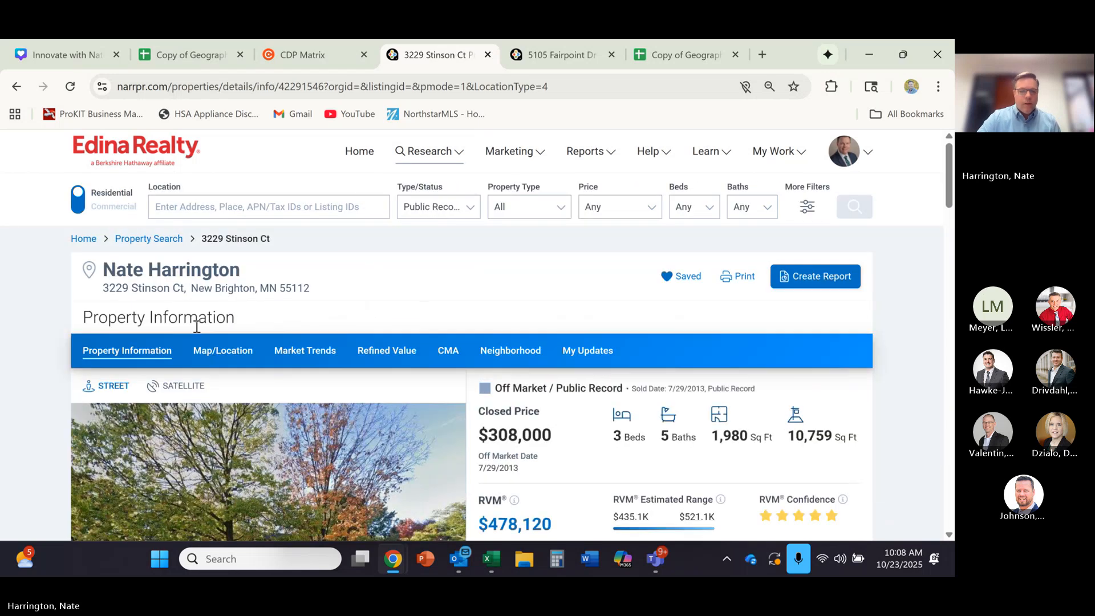
click(229, 354)
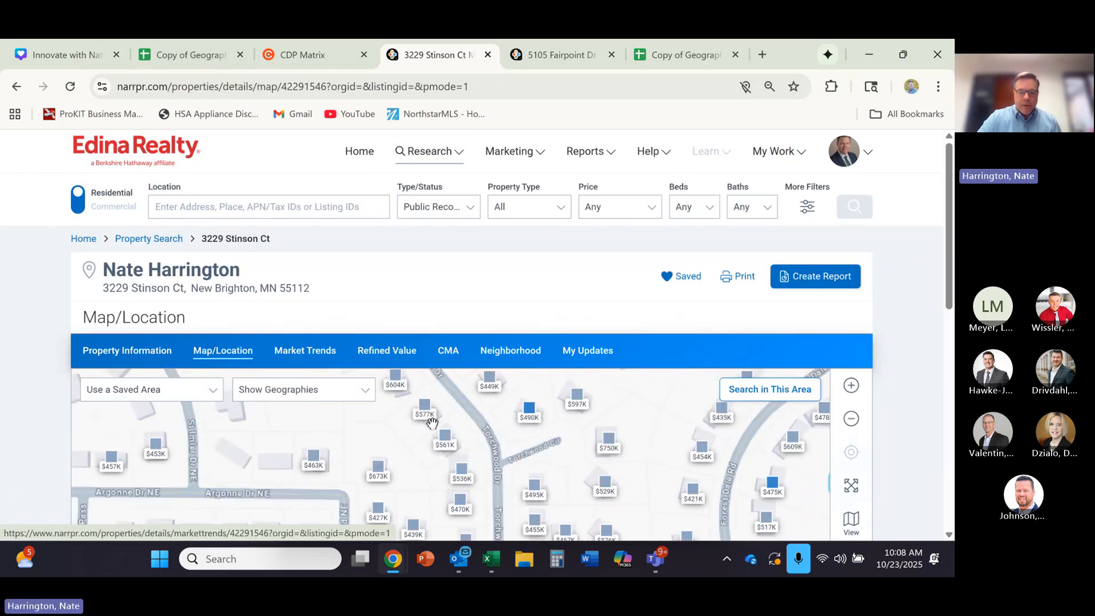
- Review the geography boundary options available for the map around the home
click(851, 419)
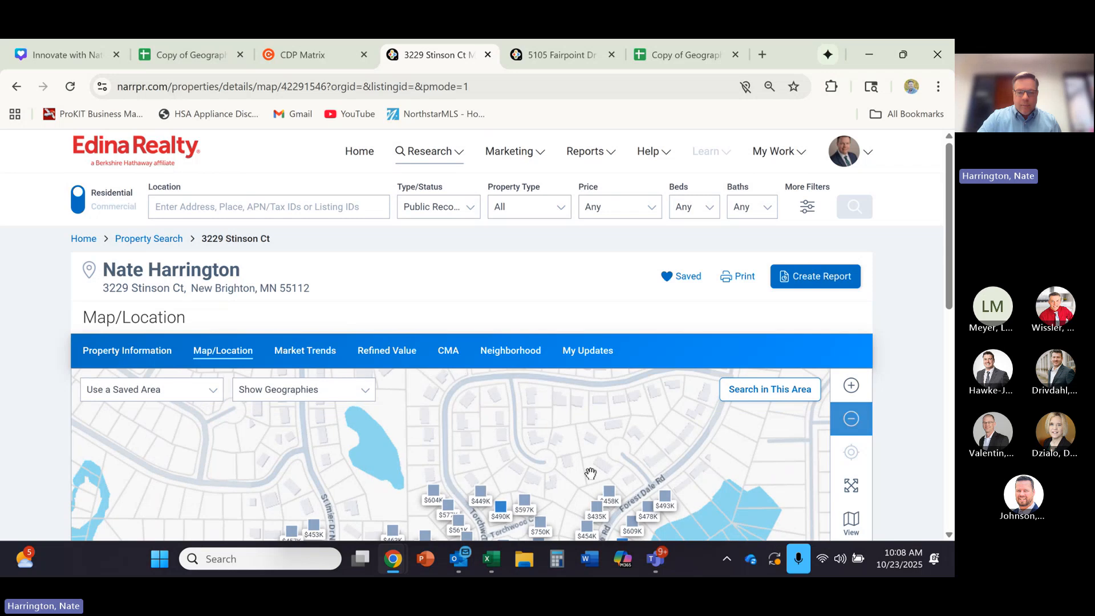
drag(590, 473, 597, 423)
drag(947, 255, 942, 362)
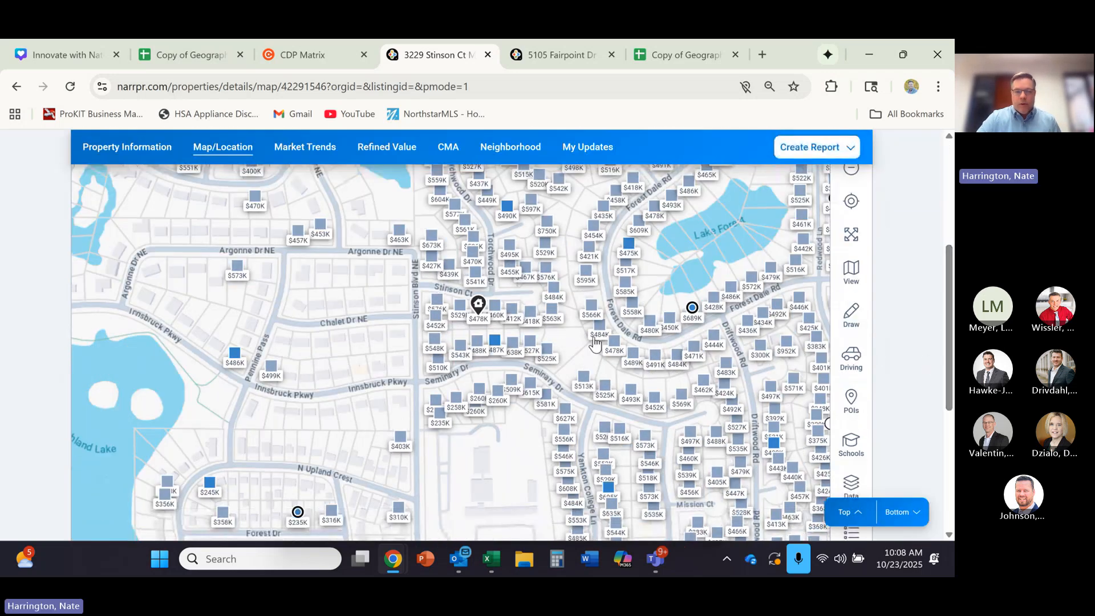
scroll(558, 334, up, 2)
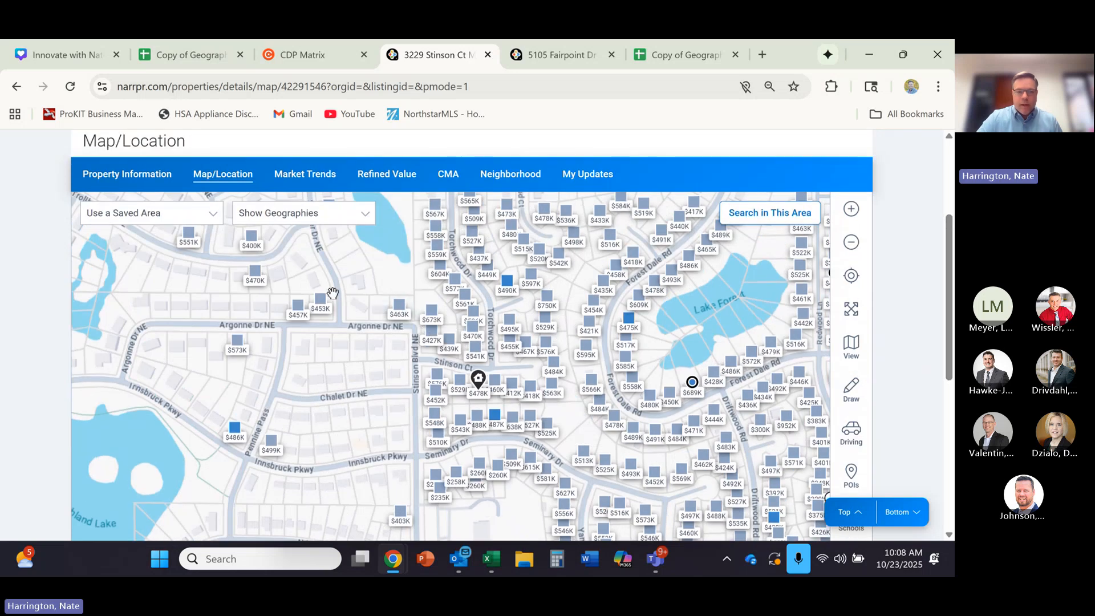
click(362, 216)
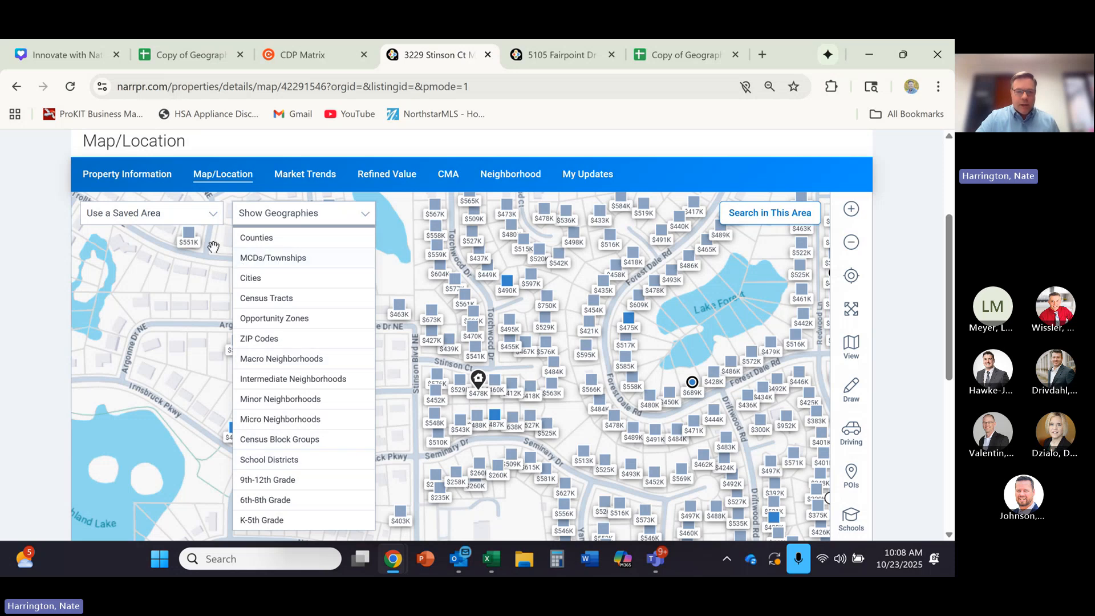
click(659, 171)
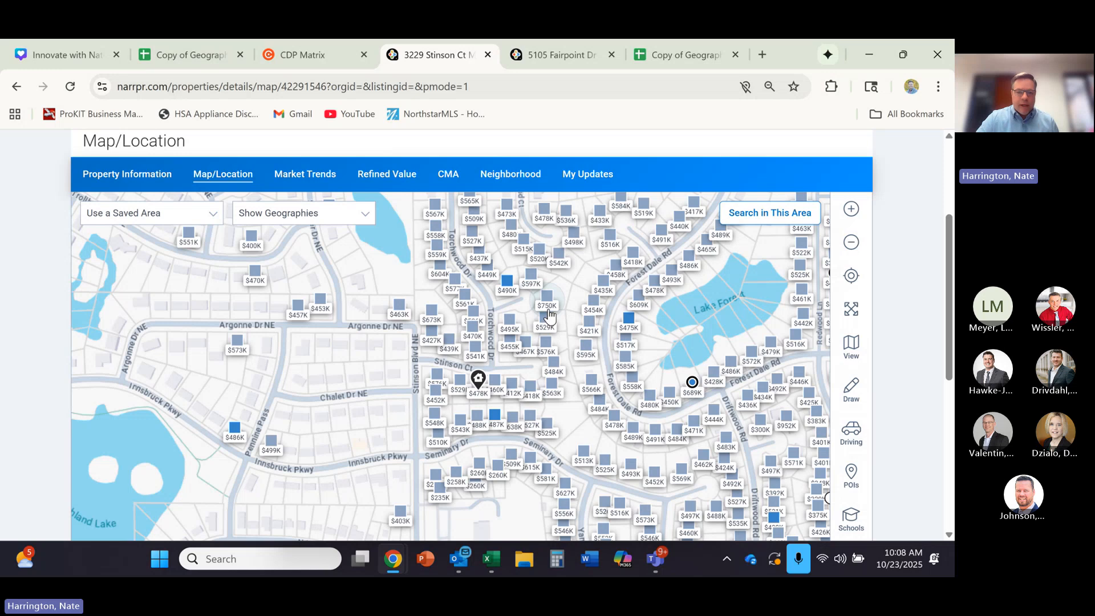
- Draw a closed polygon area around the home's neighborhood, following I-694, Silver Lake Rd NW, 5th St NW and Stinson Blvd NE
click(851, 390)
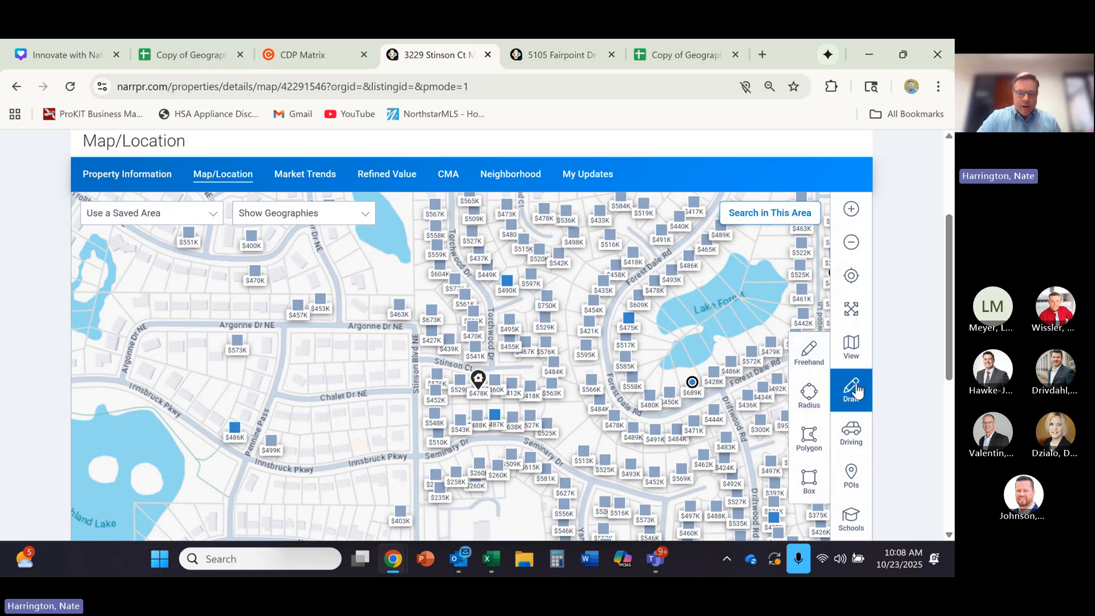
click(809, 435)
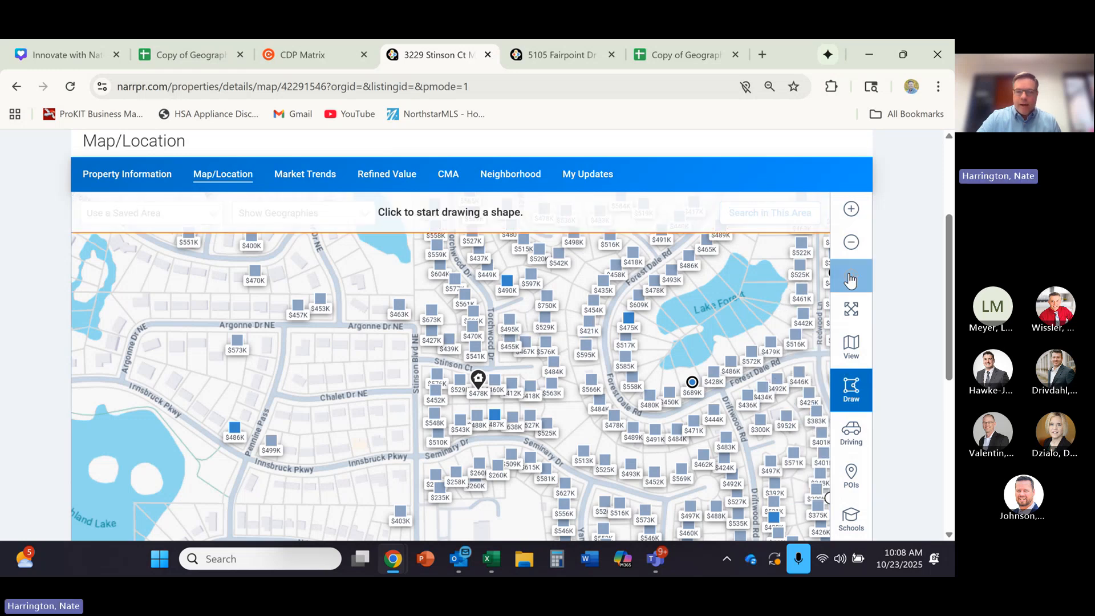
click(855, 248)
click(857, 249)
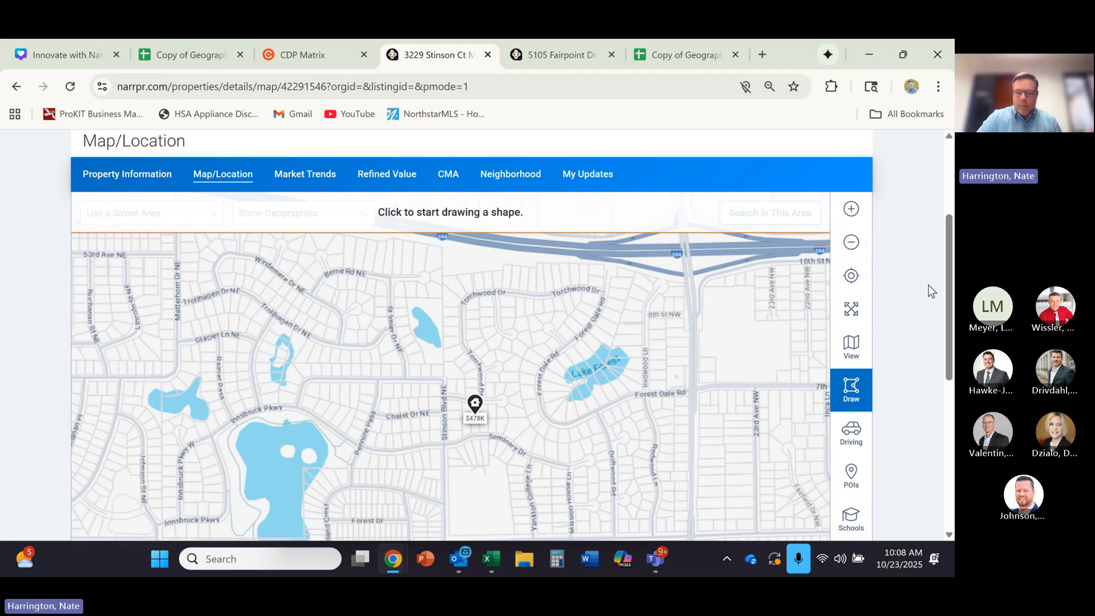
scroll(943, 290, down, 1)
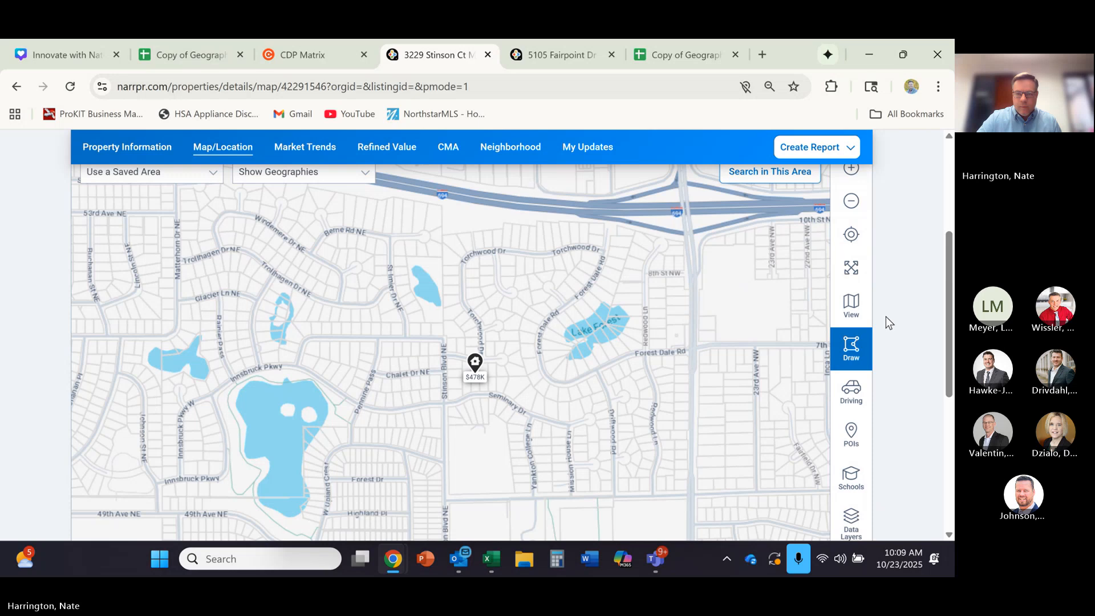
click(851, 345)
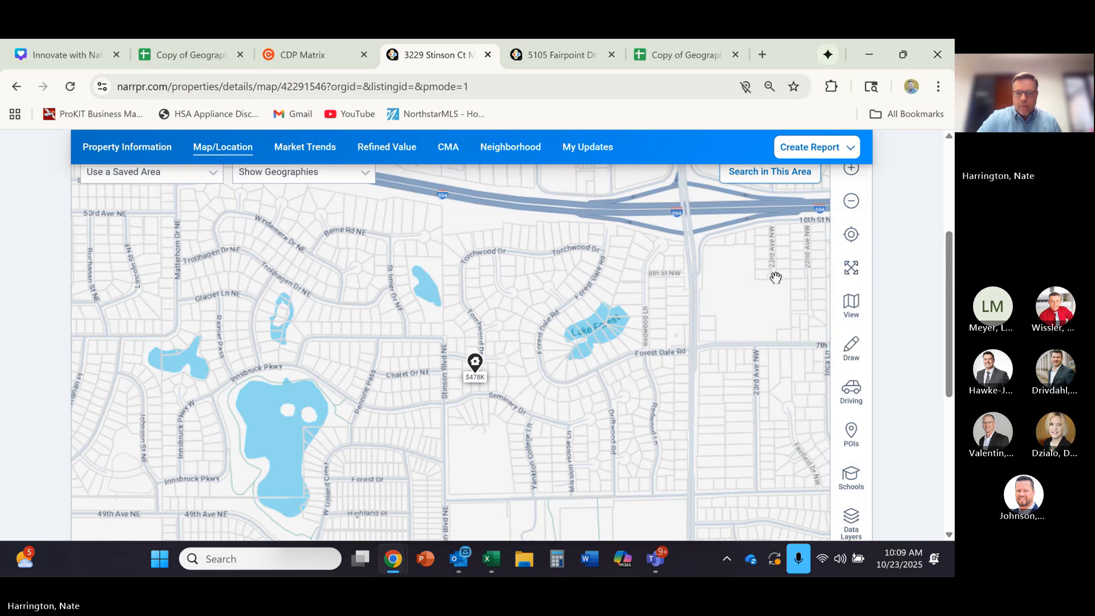
click(850, 345)
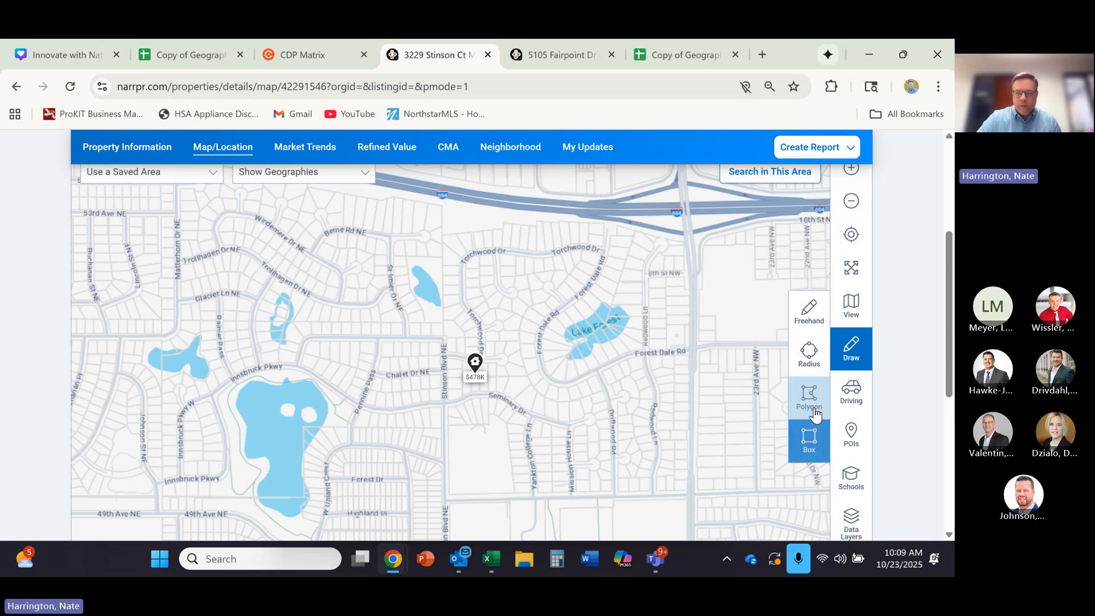
click(810, 393)
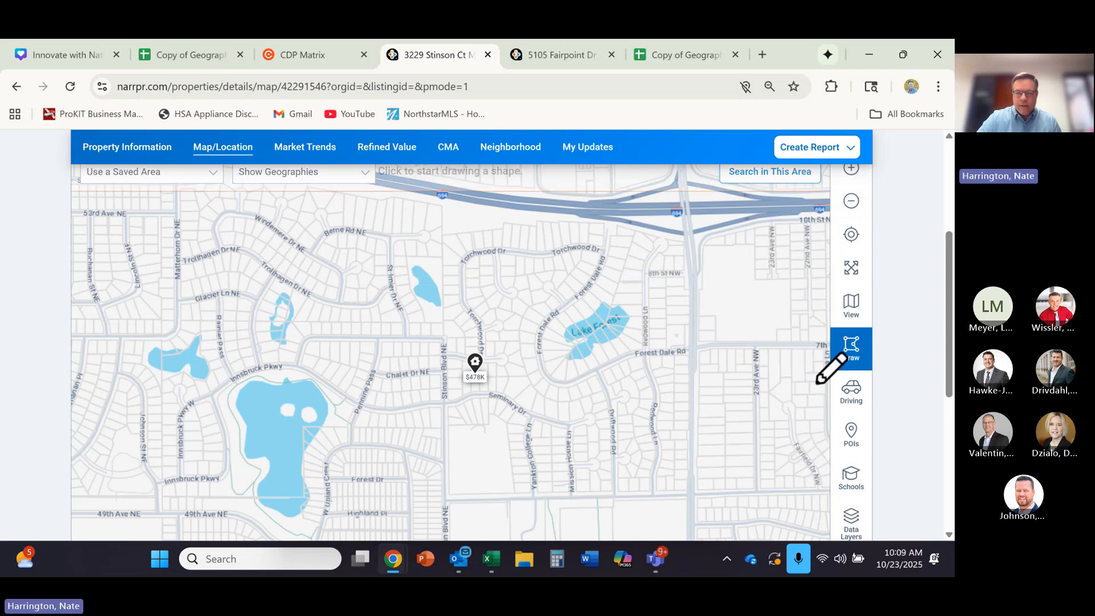
click(444, 207)
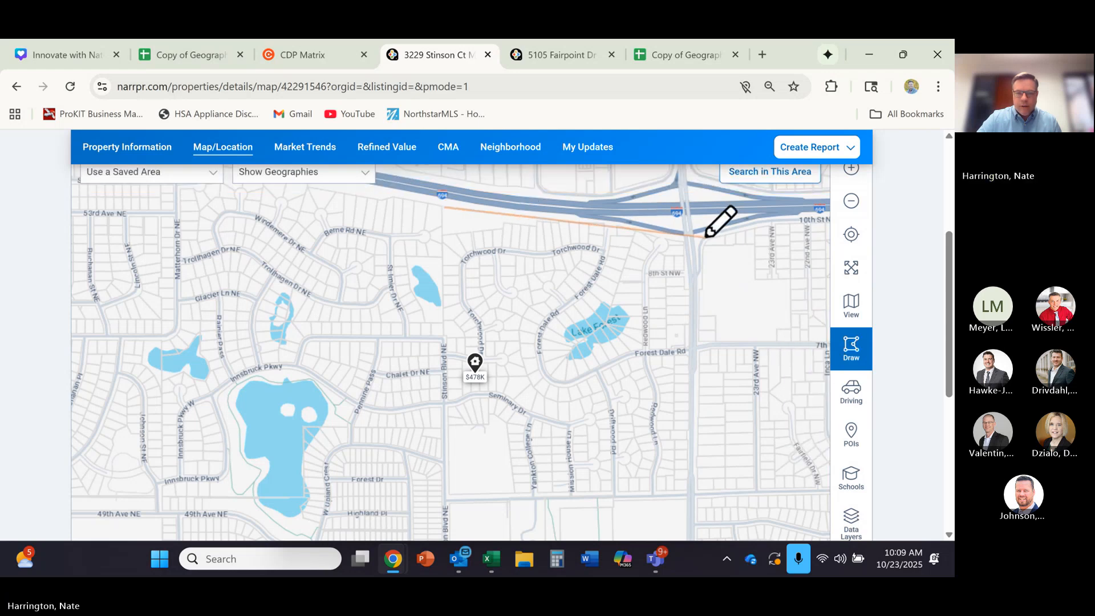
click(690, 234)
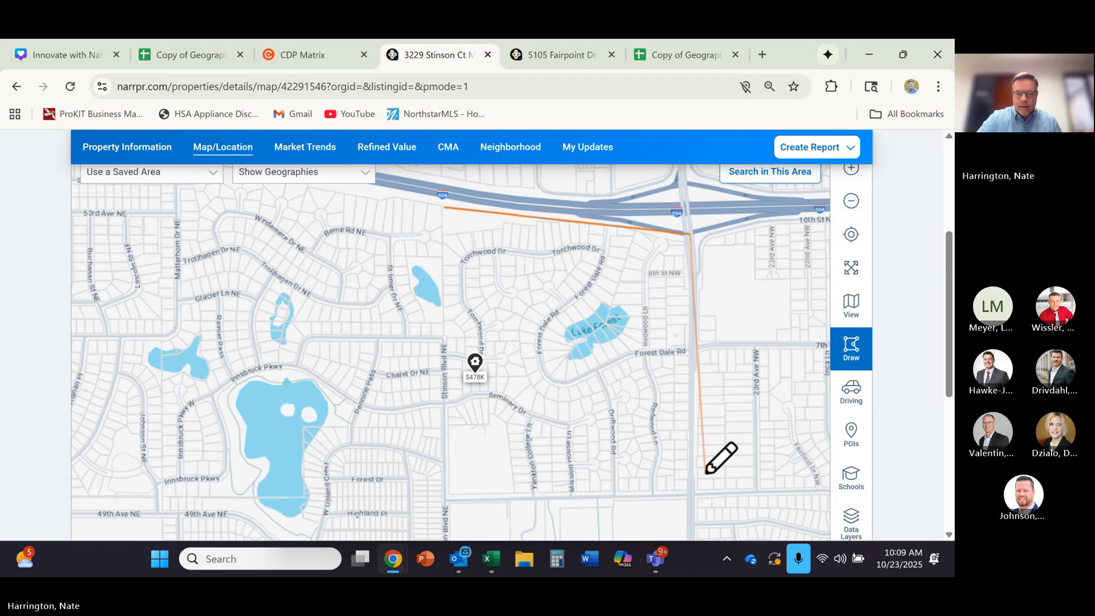
click(695, 498)
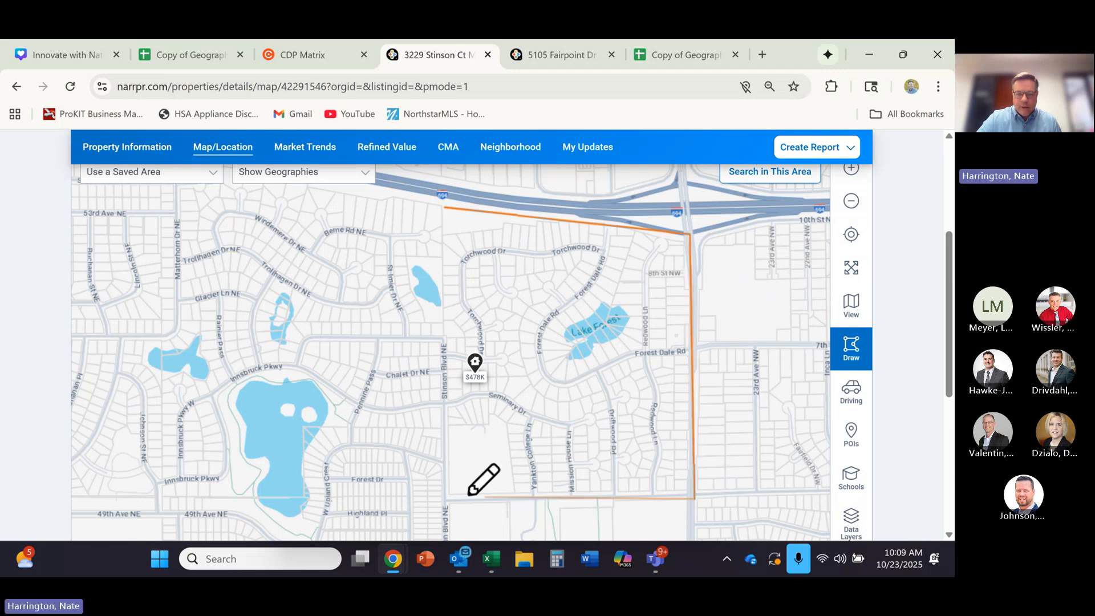
click(445, 502)
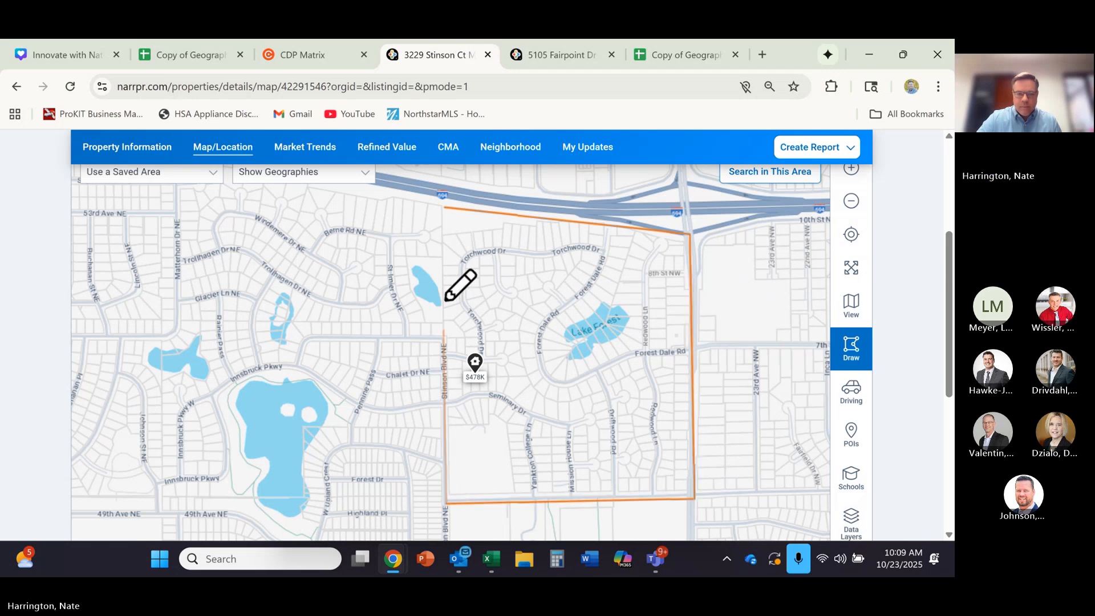
click(445, 209)
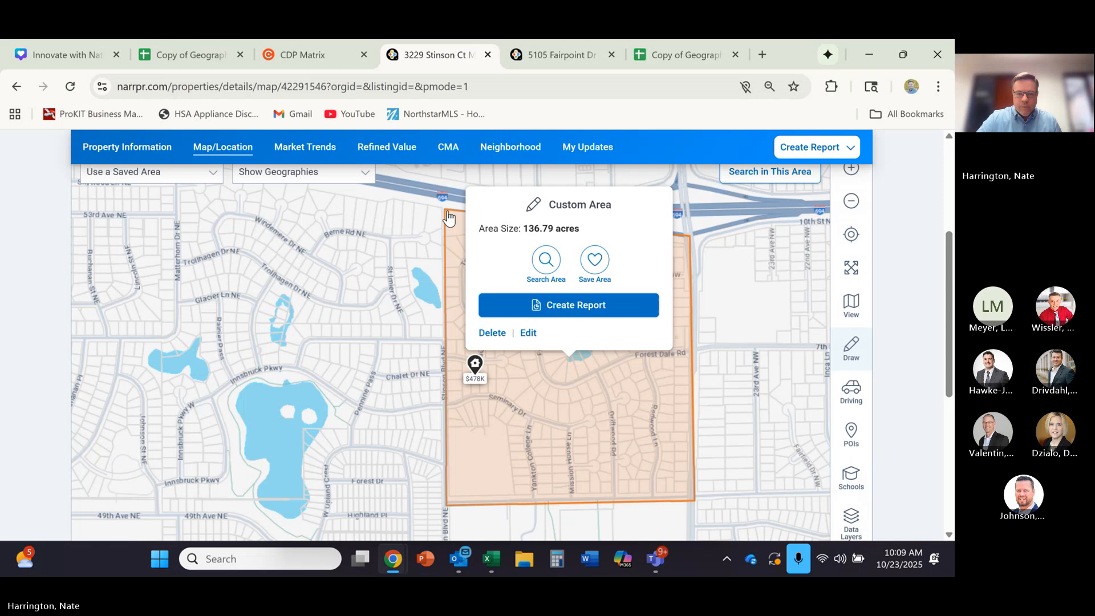
- Search the drawn custom area for properties and rerun the area search with only Public Records included
click(546, 263)
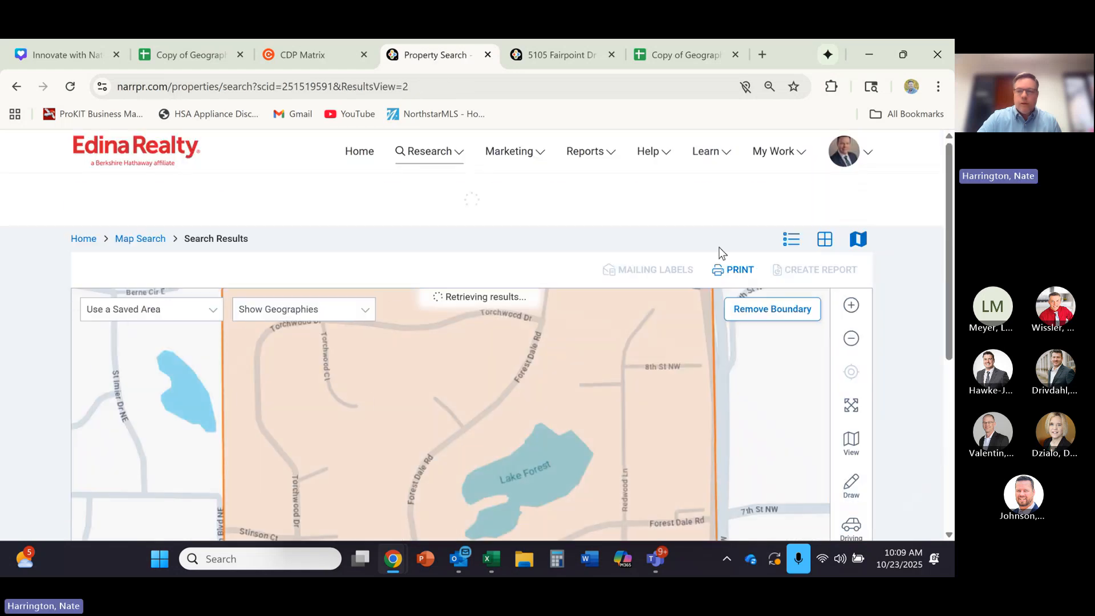
mouse_move(947, 200)
mouse_down()
mouse_move(945, 248)
mouse_move(951, 202)
mouse_up()
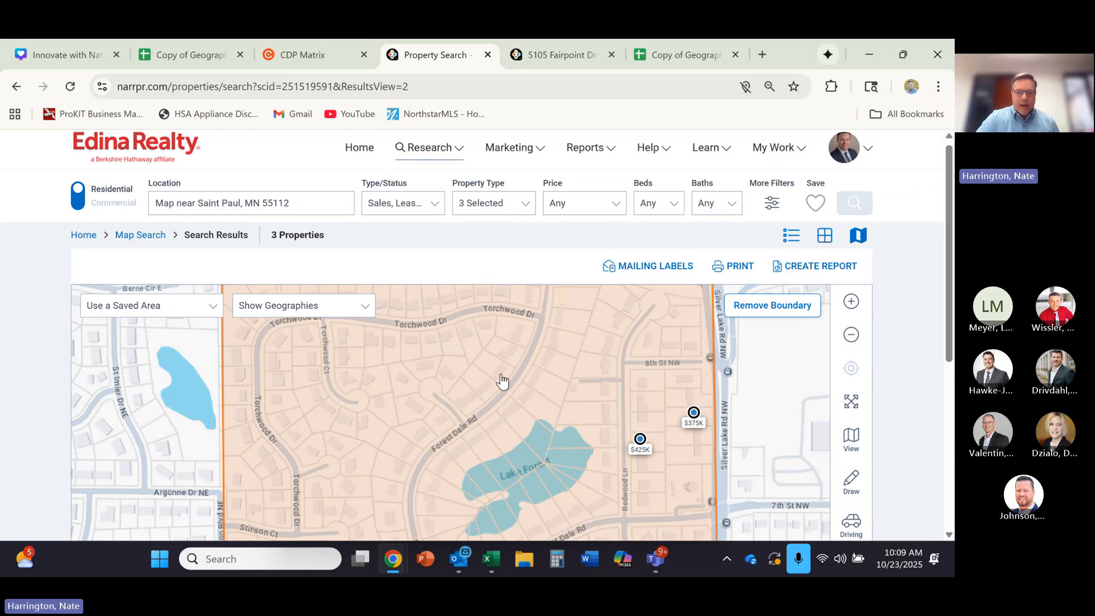
click(434, 204)
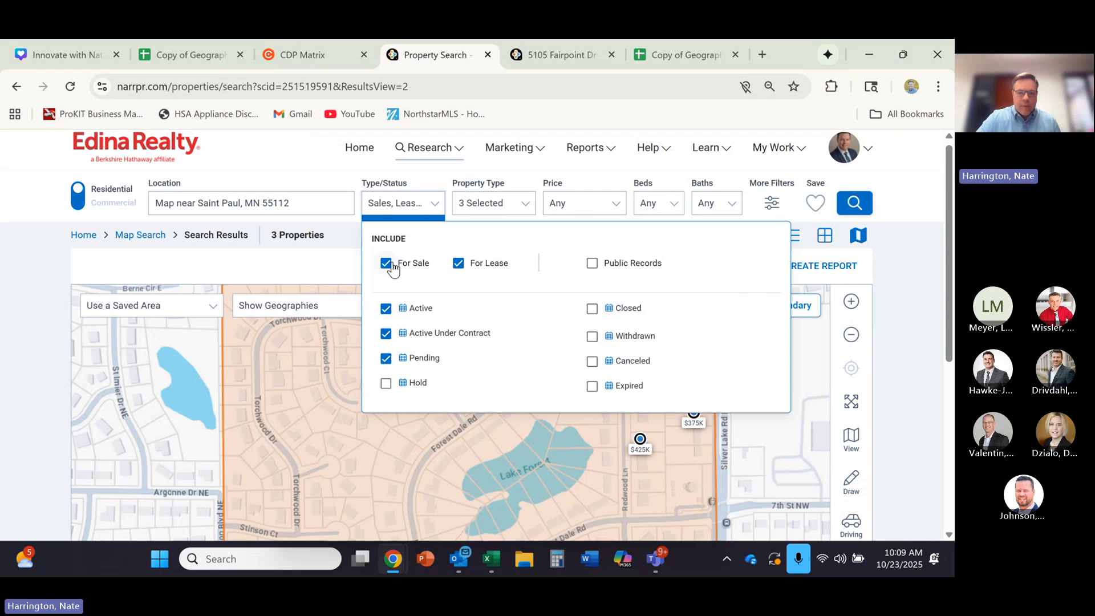
click(592, 264)
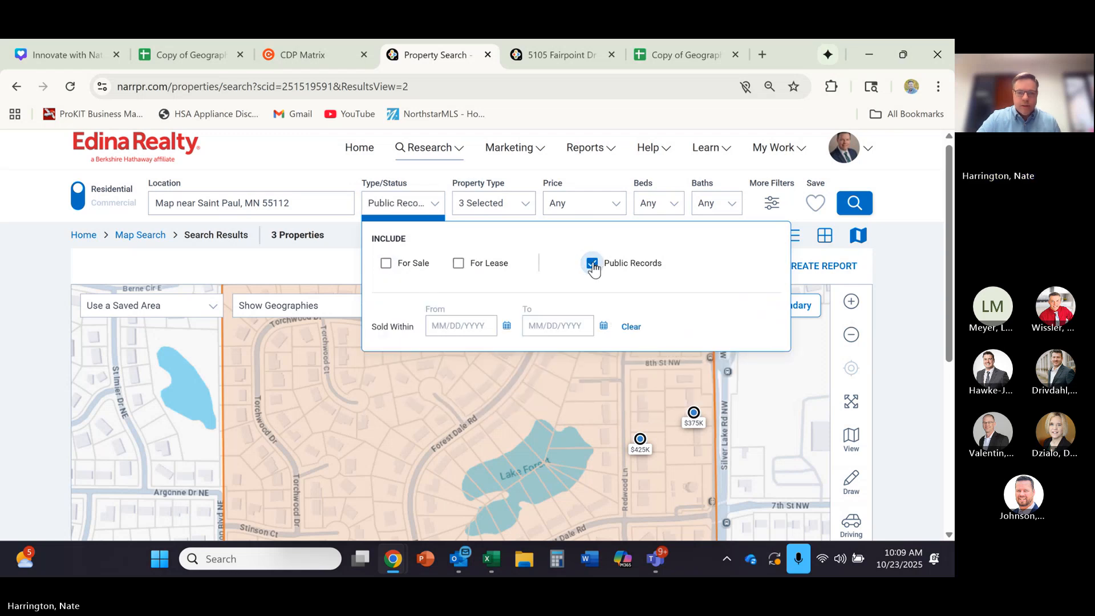
click(373, 412)
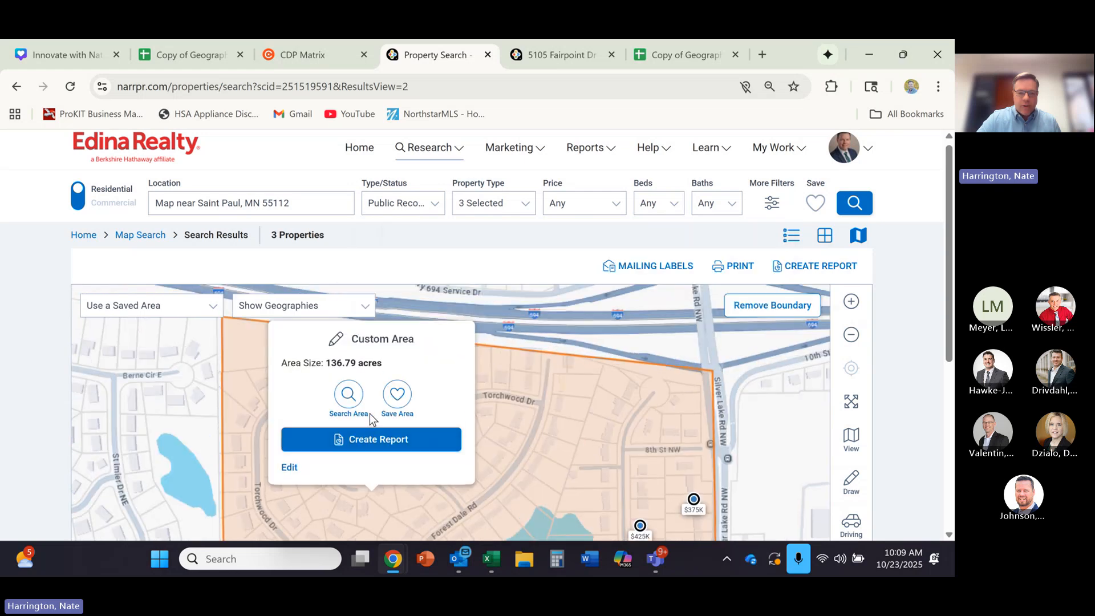
click(346, 395)
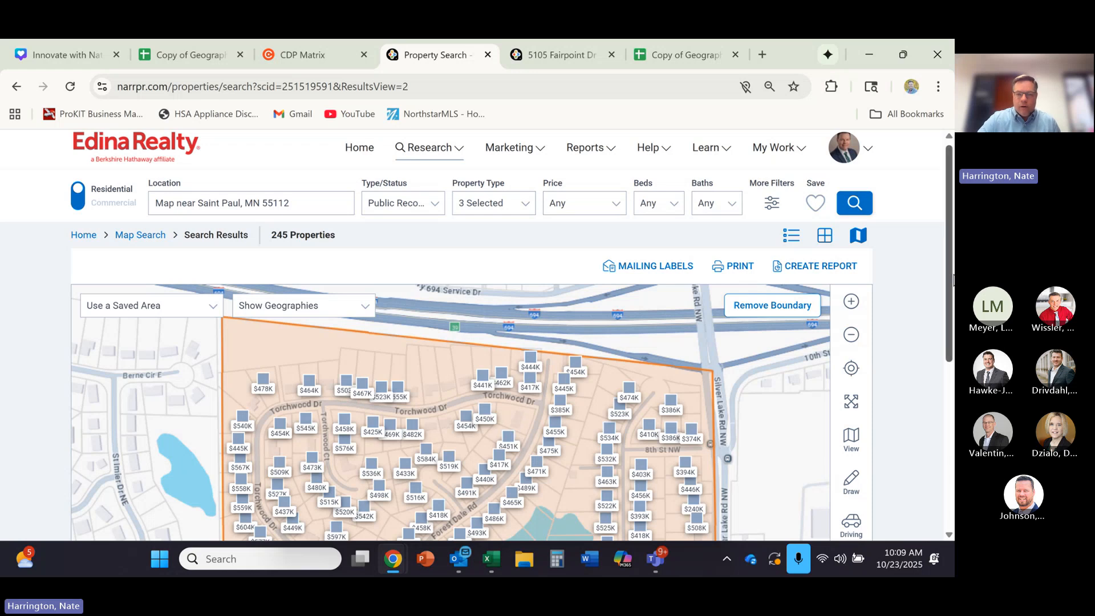
- Examine the public-record homes and property total within the boundary, and check the neighborhood figures in the Geographic Farm spreadsheet
click(850, 334)
click(851, 334)
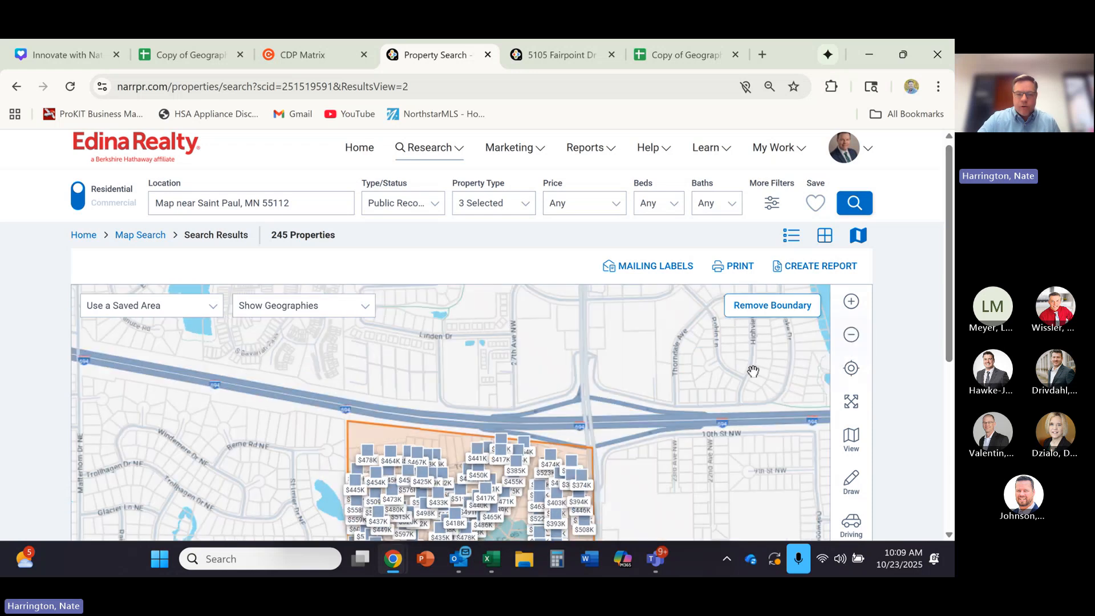
scroll(939, 361, down, 3)
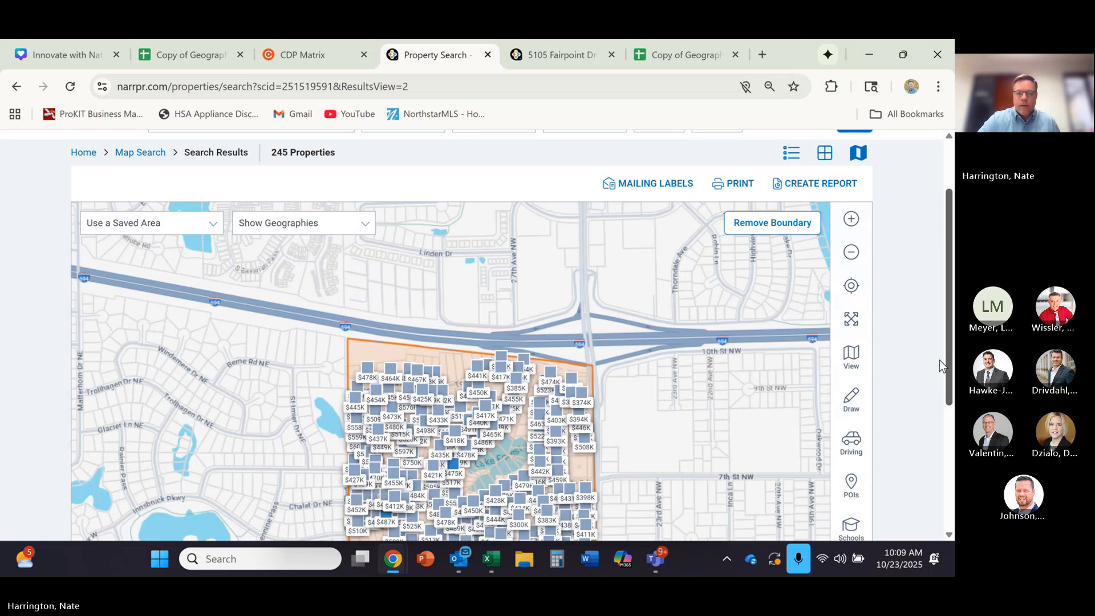
scroll(937, 414, down, 1)
scroll(940, 425, up, 1)
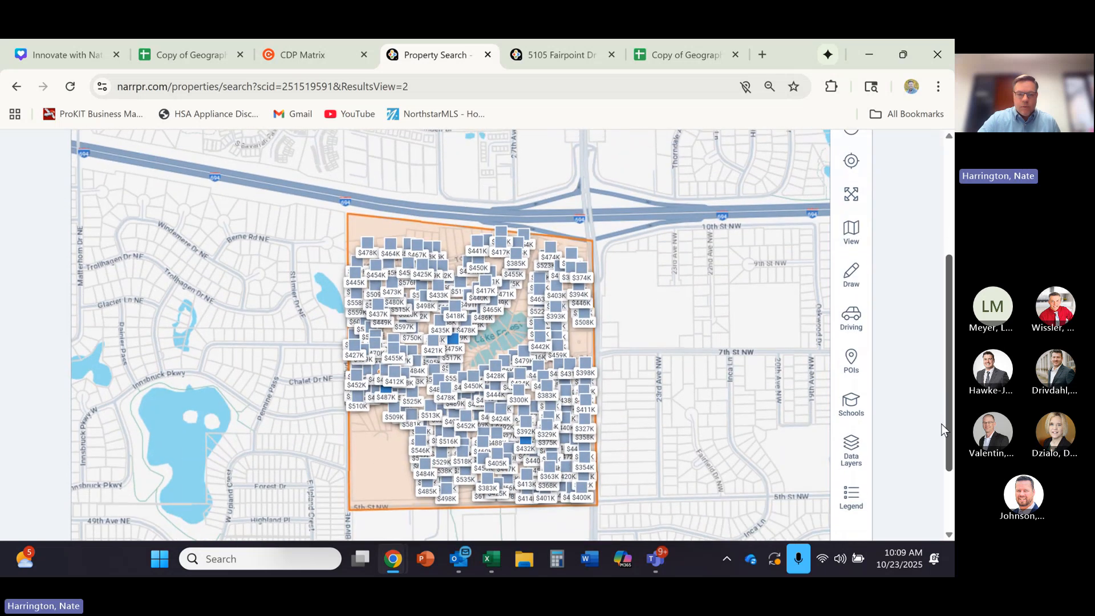
scroll(945, 422, up, 3)
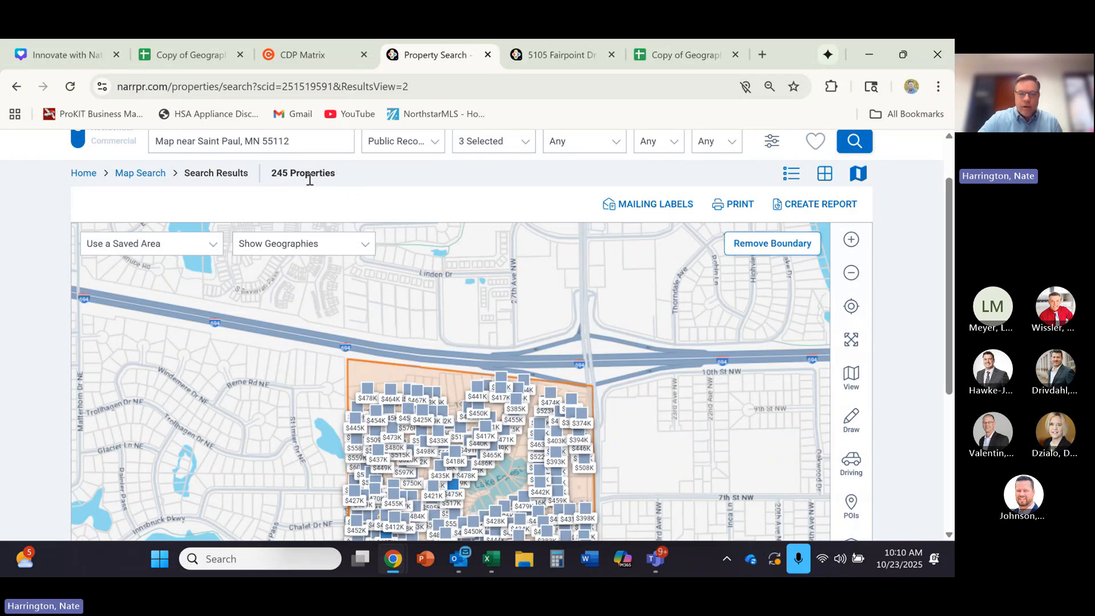
click(187, 56)
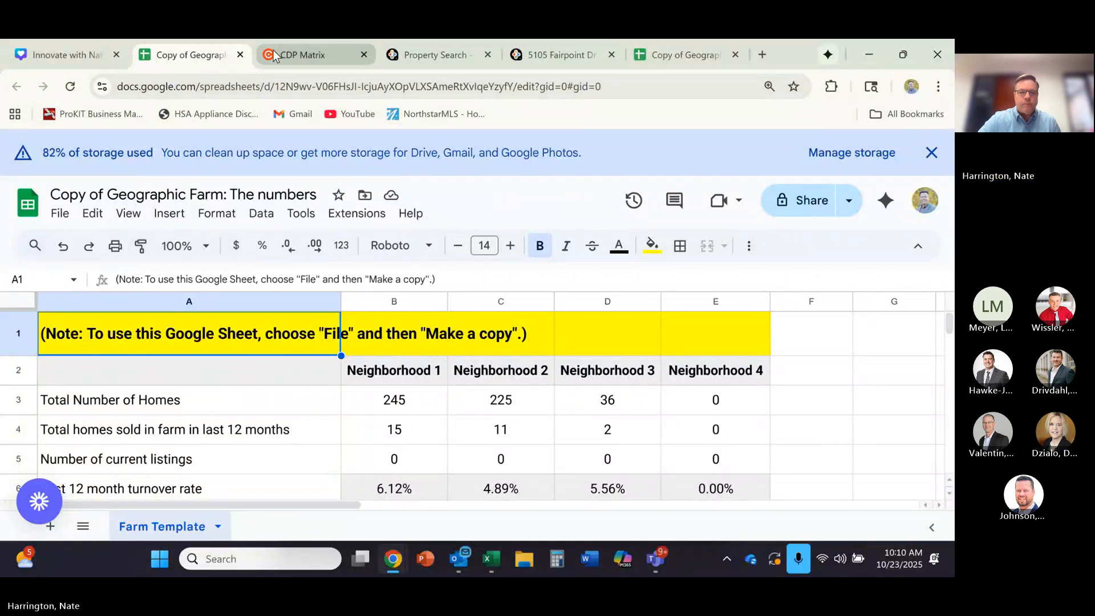
click(422, 55)
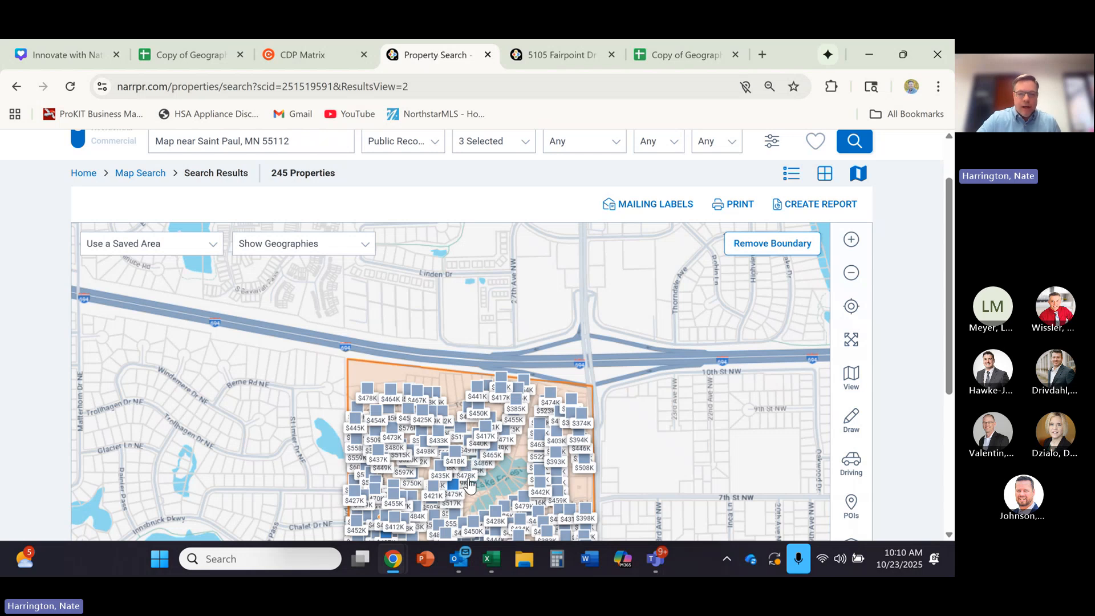
- Restrict the search to For Sale listings with only the Closed status, and include public records sold
drag(948, 346, 946, 325)
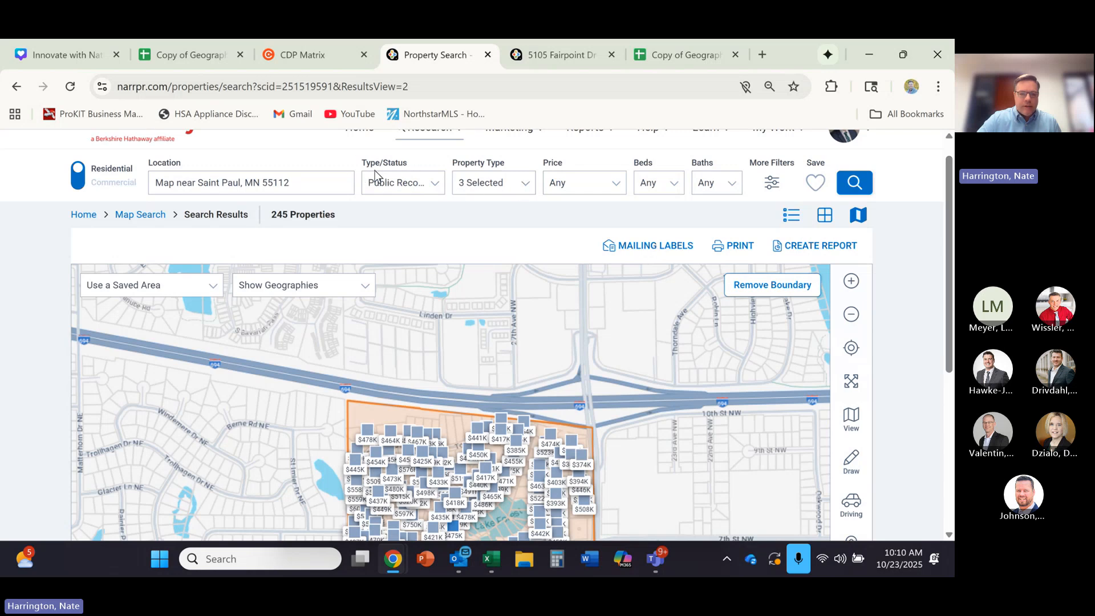
click(435, 187)
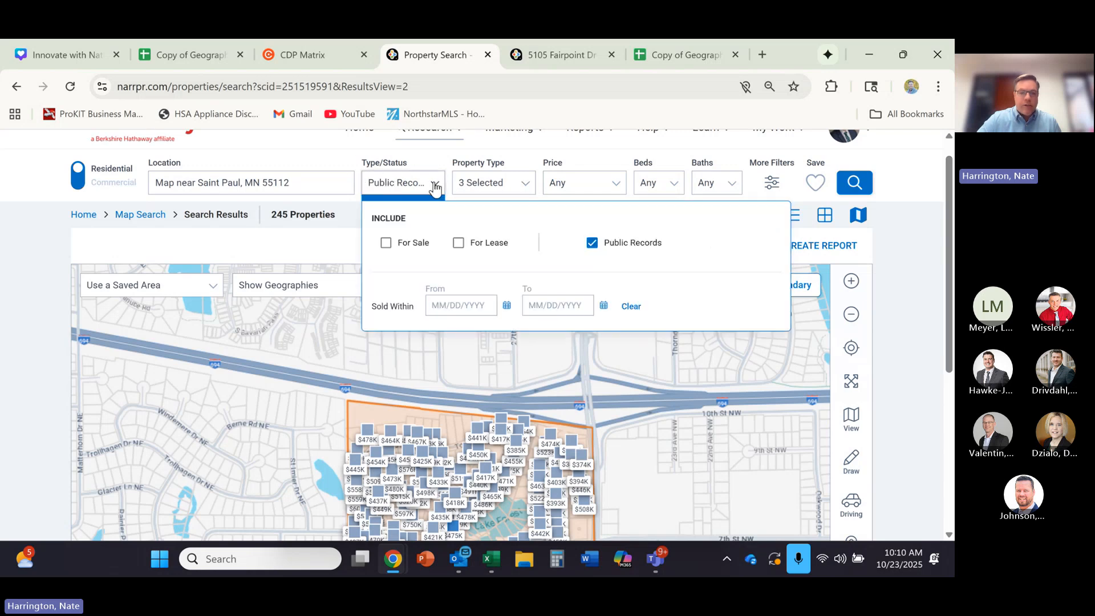
click(386, 243)
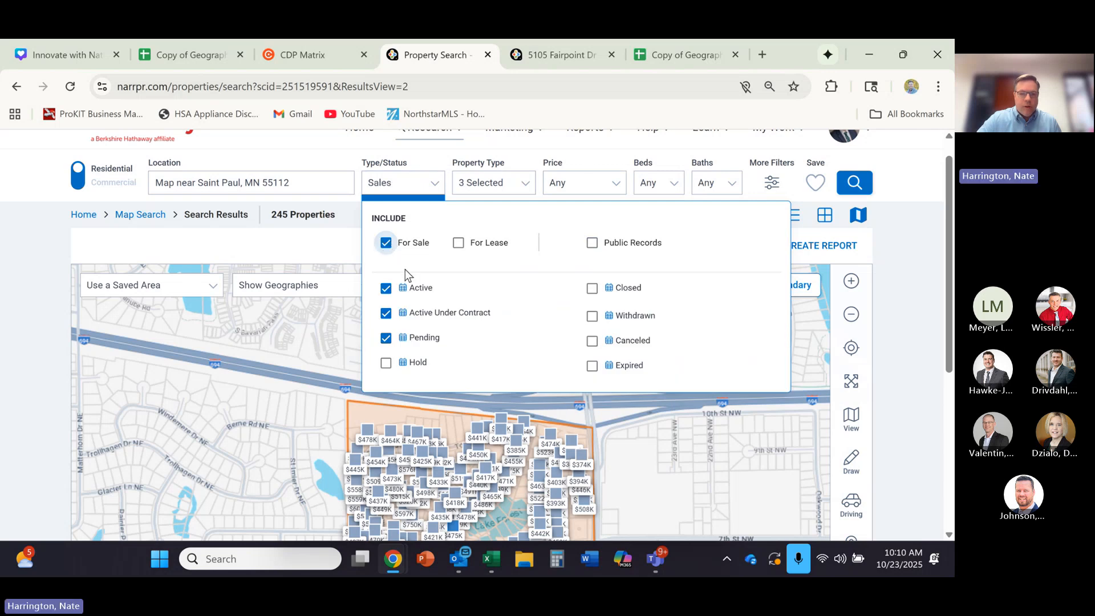
click(593, 289)
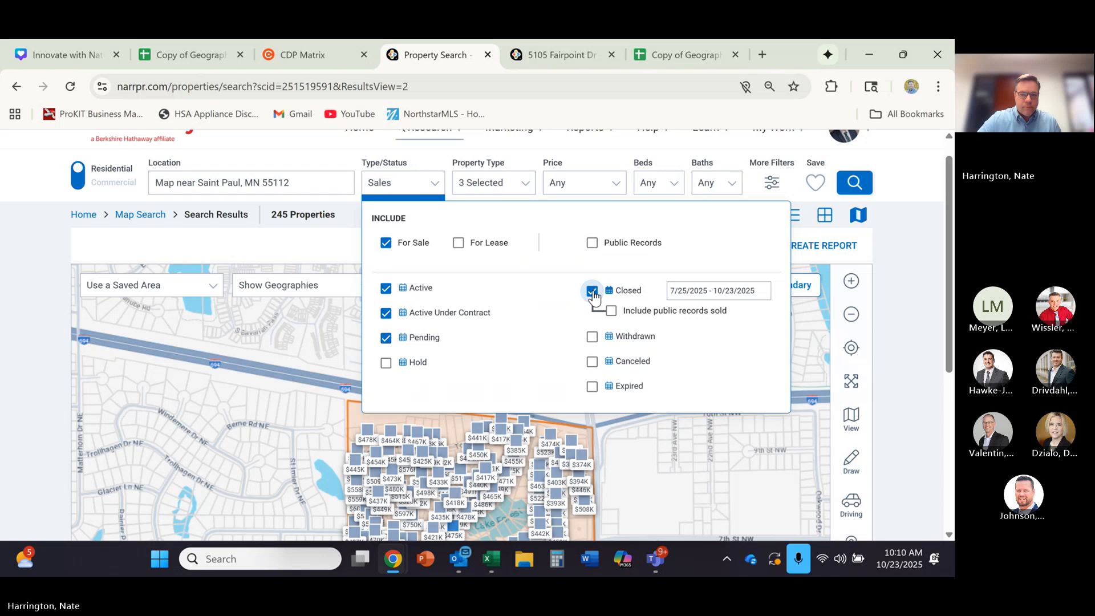
click(386, 288)
click(386, 313)
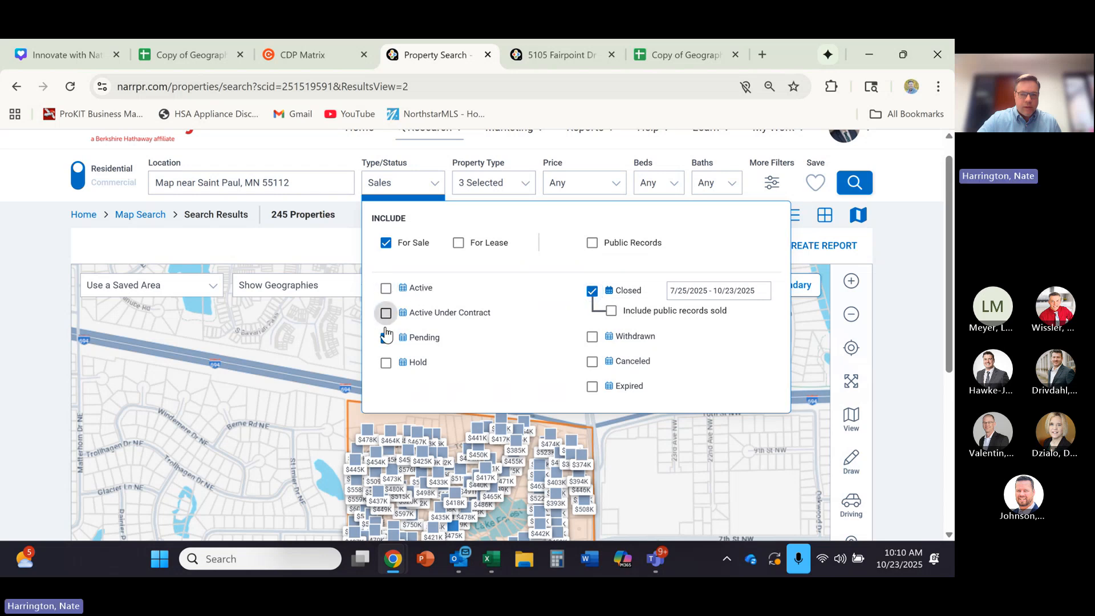
click(386, 338)
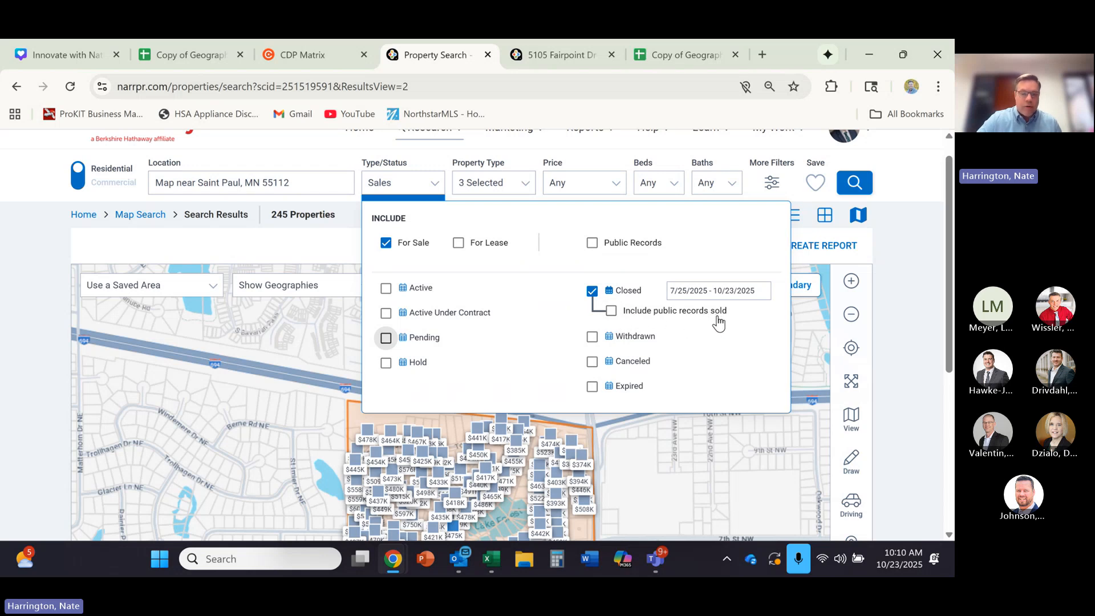
click(612, 312)
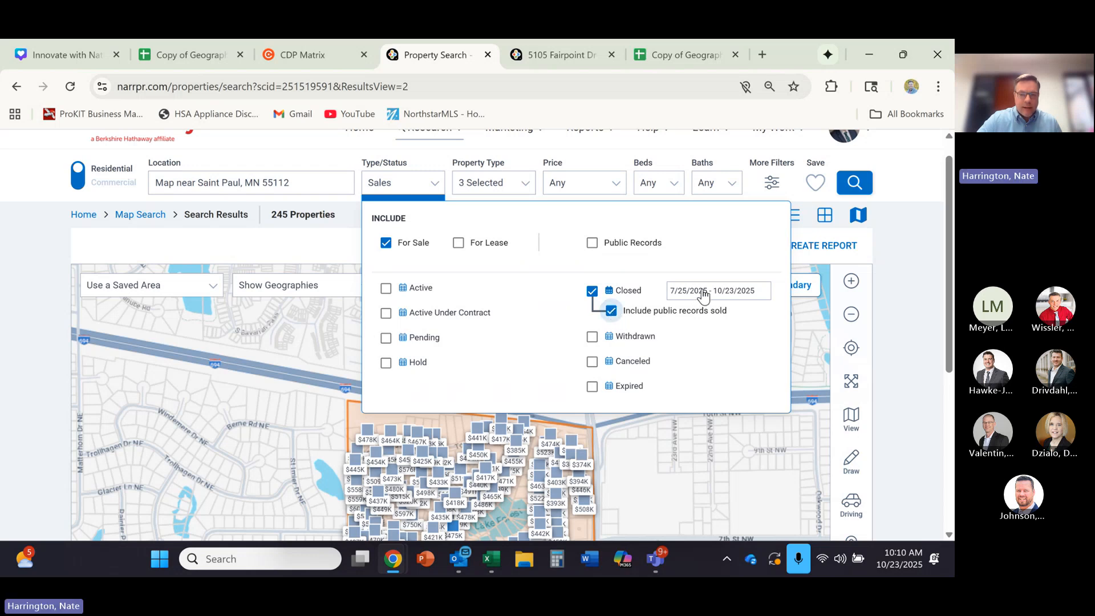
- Set the Closed date range to Last 12 Months, 10/23/2024 to 10/23/2025, and rerun the search within the custom area
click(703, 294)
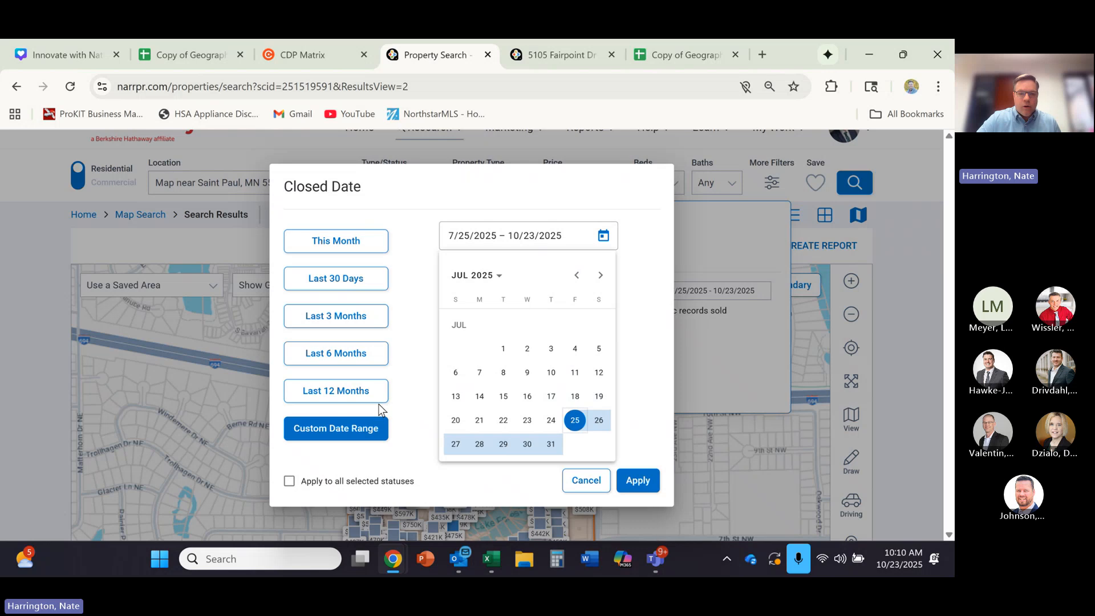
click(334, 394)
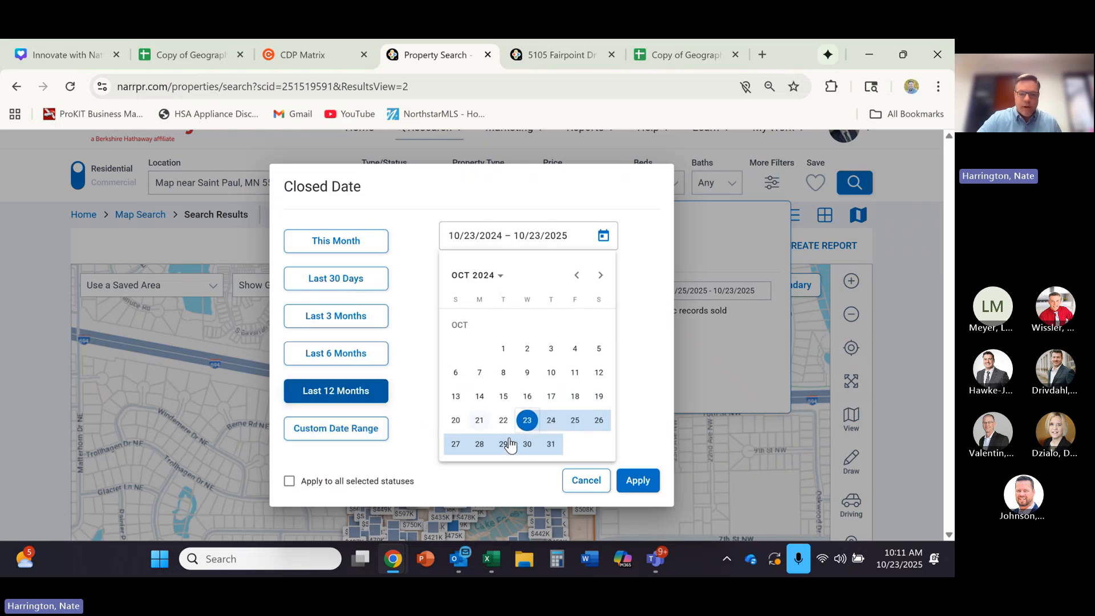
click(637, 481)
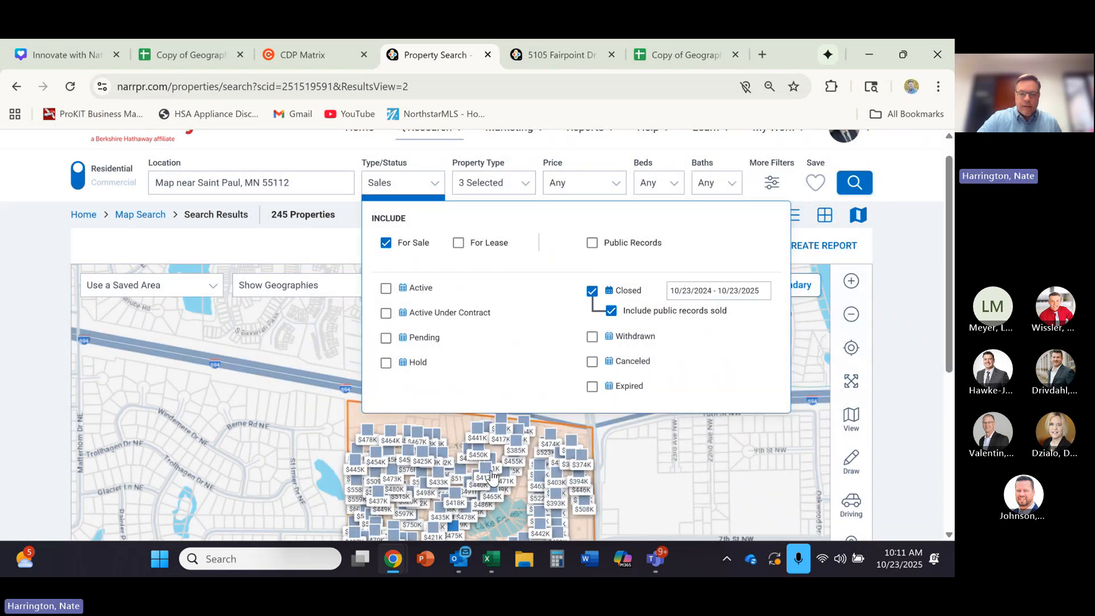
click(501, 521)
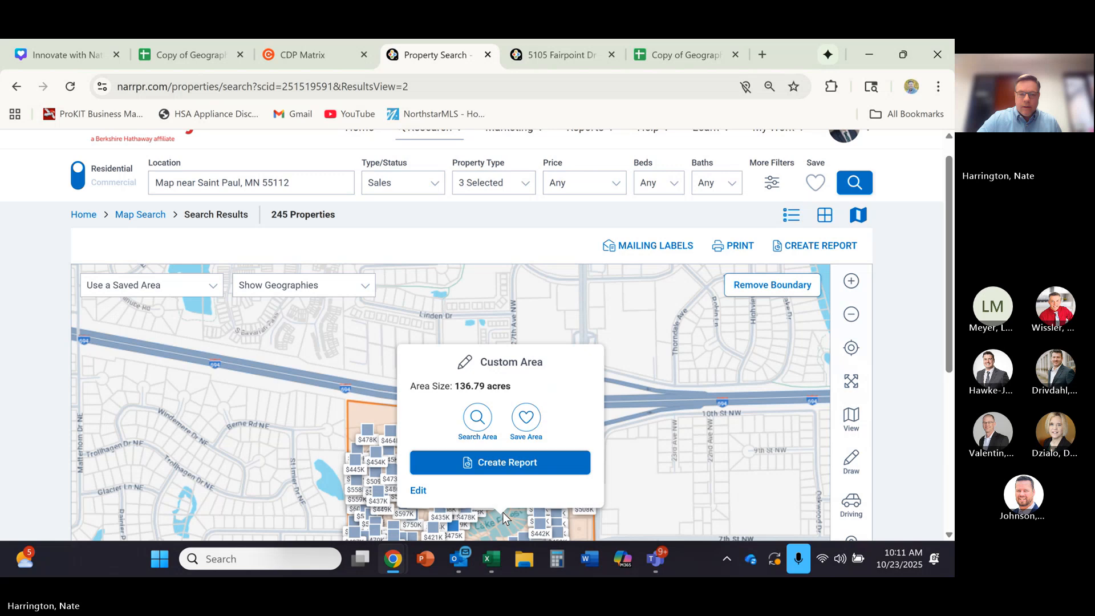
click(482, 421)
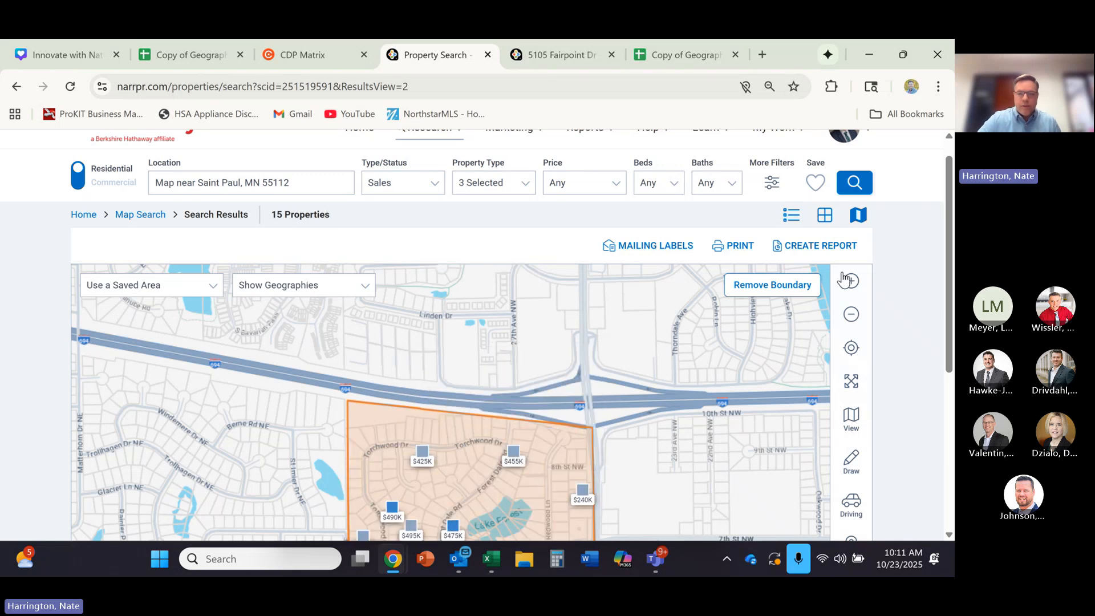
- Examine the closed sales and property total within the boundary, and compare them with Neighborhood 1 in the Geographic Farm spreadsheet
drag(946, 247, 944, 285)
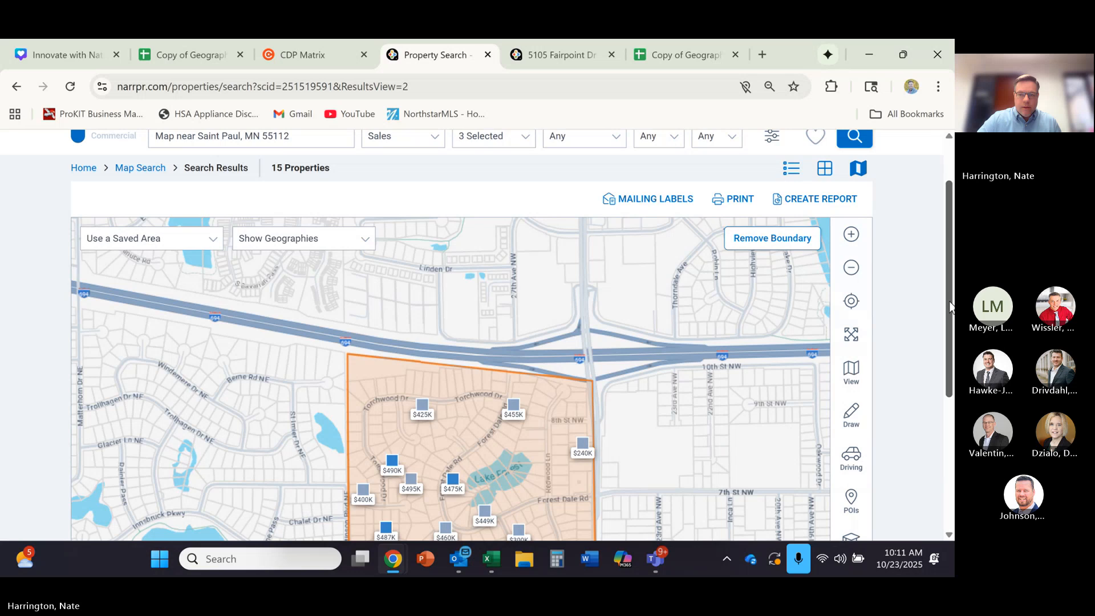
drag(950, 307, 950, 377)
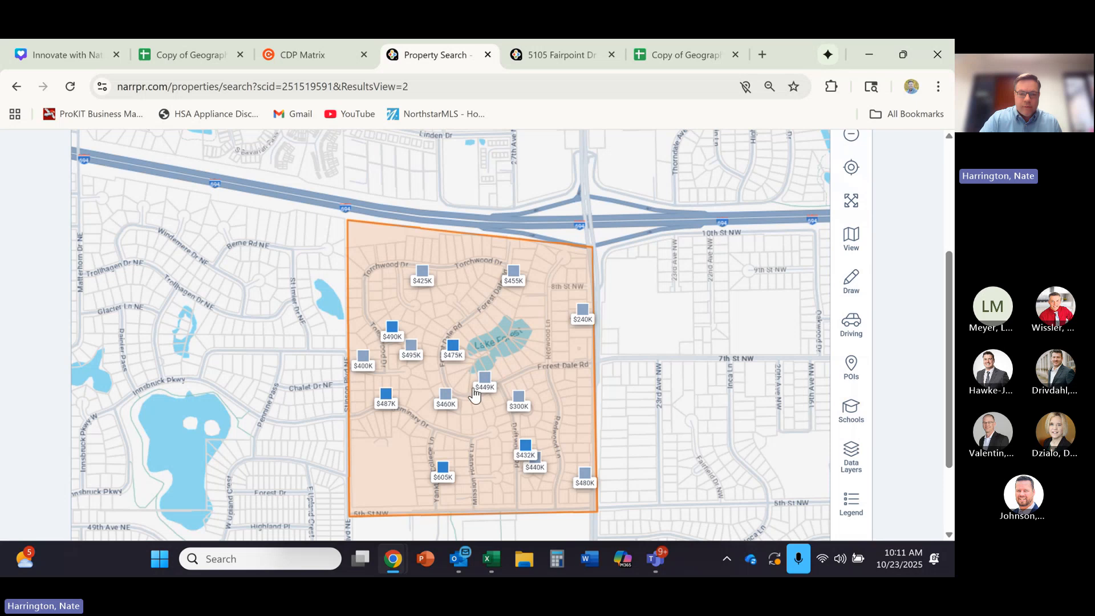
scroll(483, 344, up, 2)
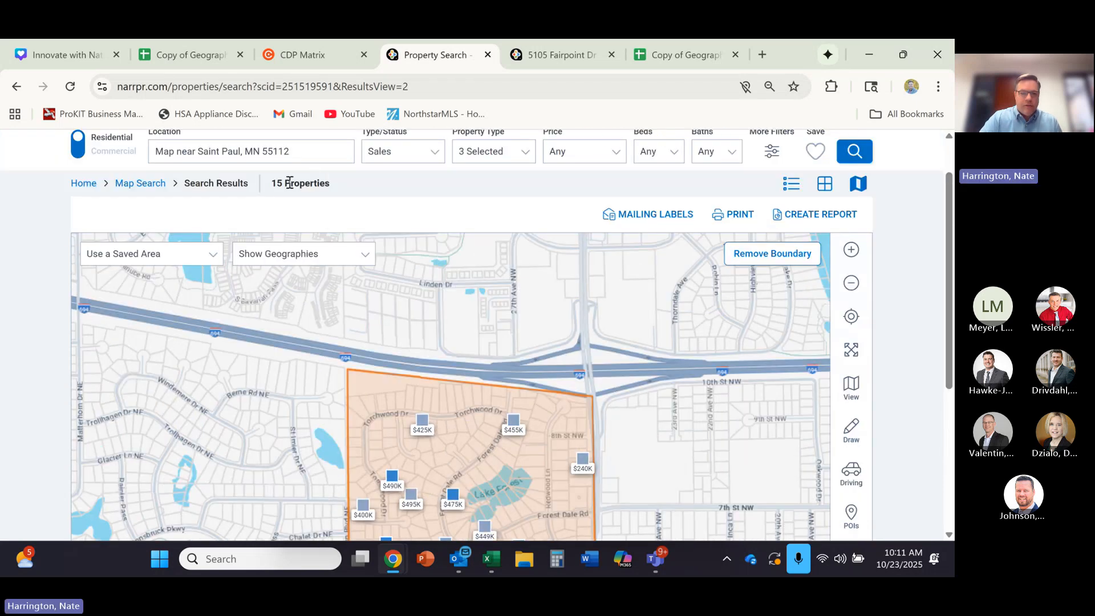
click(200, 57)
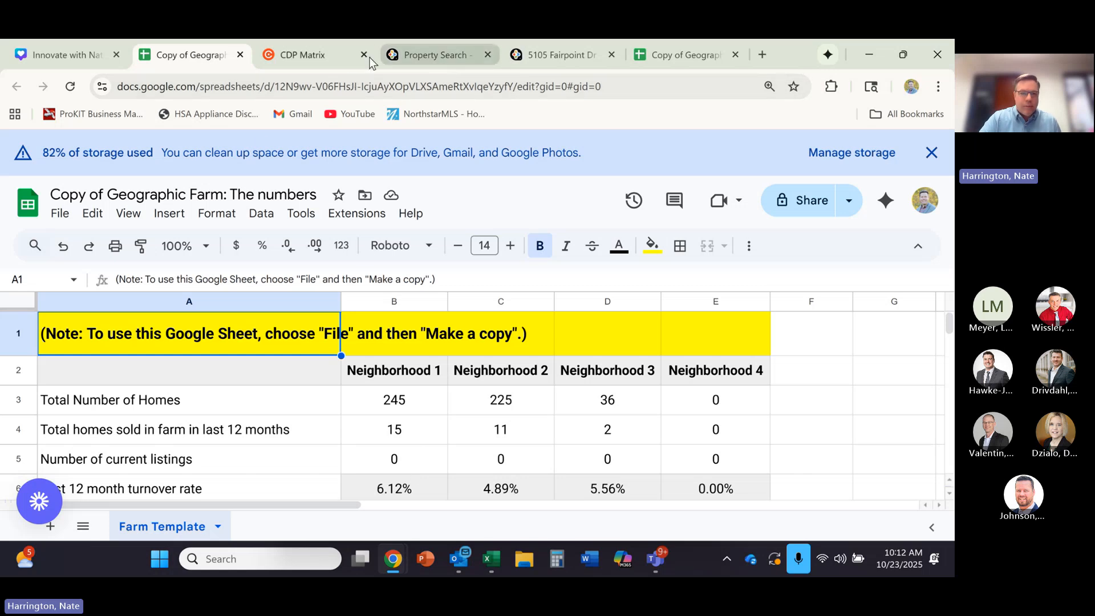
click(408, 56)
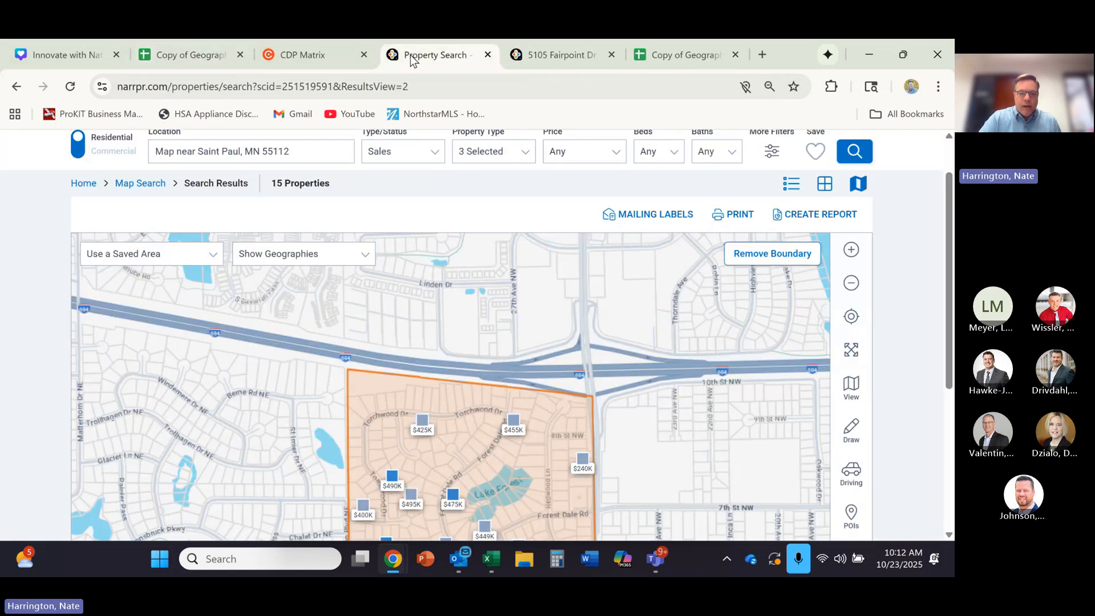
- Remove the current custom area boundary from the property search map
click(755, 266)
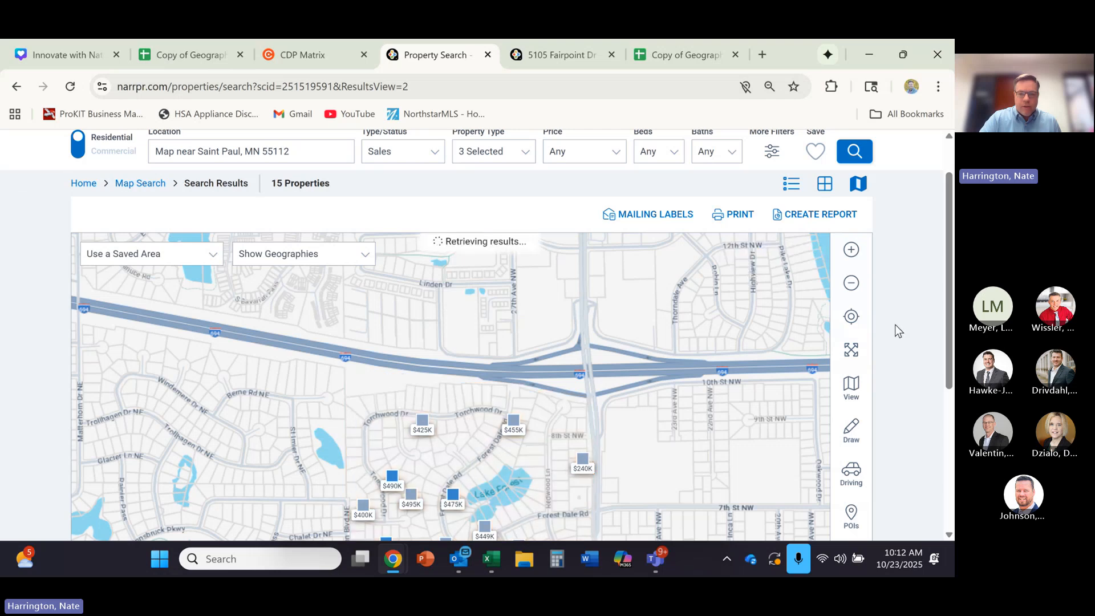
mouse_move(945, 317)
mouse_down()
mouse_move(945, 332)
mouse_move(943, 318)
mouse_up()
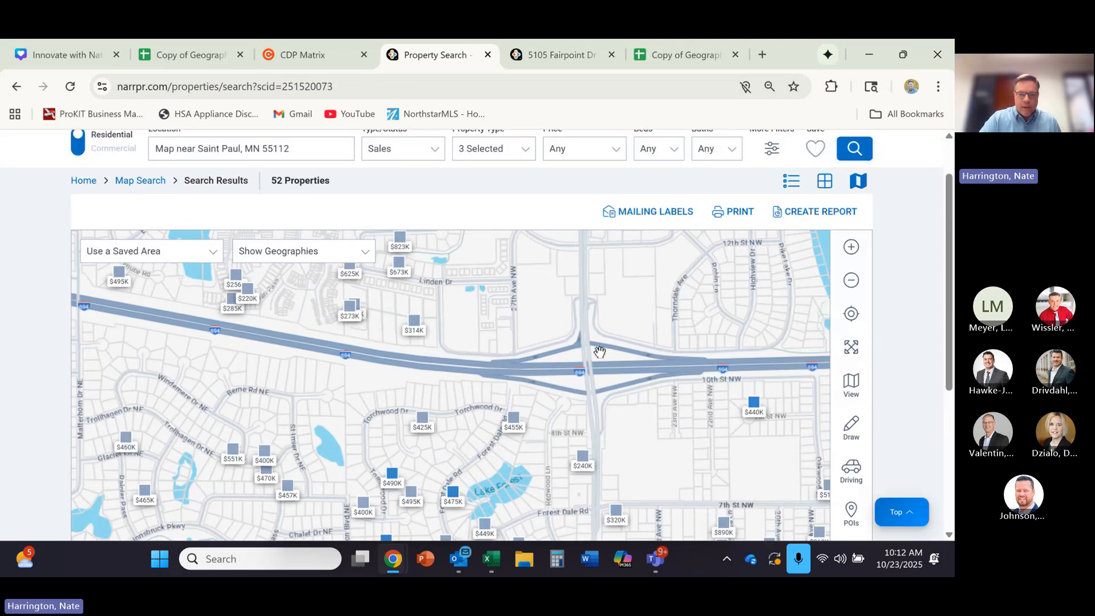
drag(600, 362, 629, 499)
drag(497, 460, 463, 439)
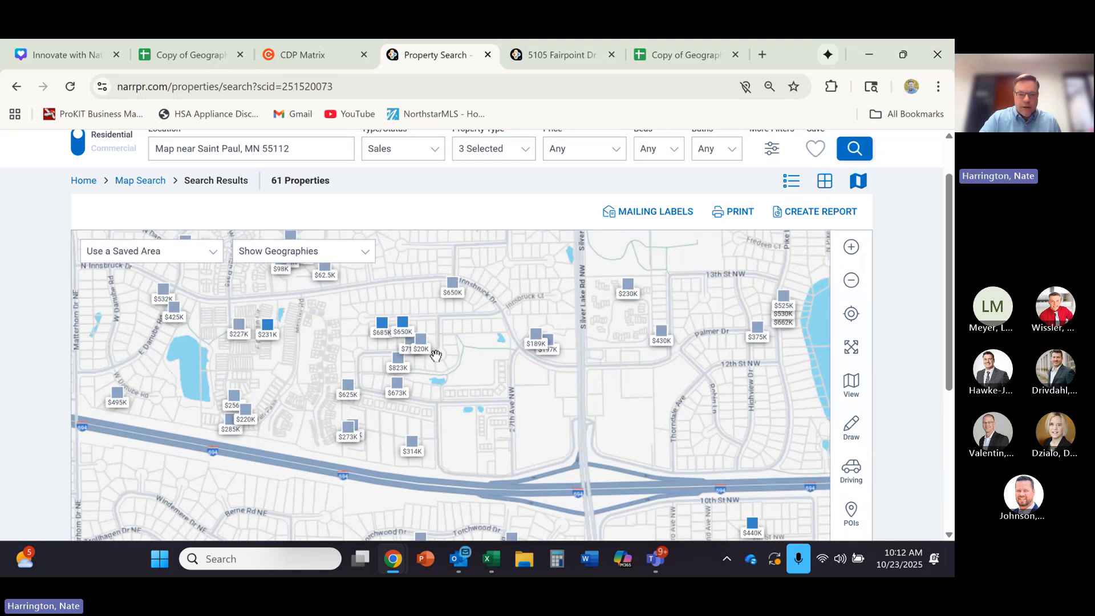
- Draw a closed polygon around the neighborhood north of I-694, following the interstate, Silver Lake Rd NW, Palmer Dr and Innsbruck Dr
click(851, 427)
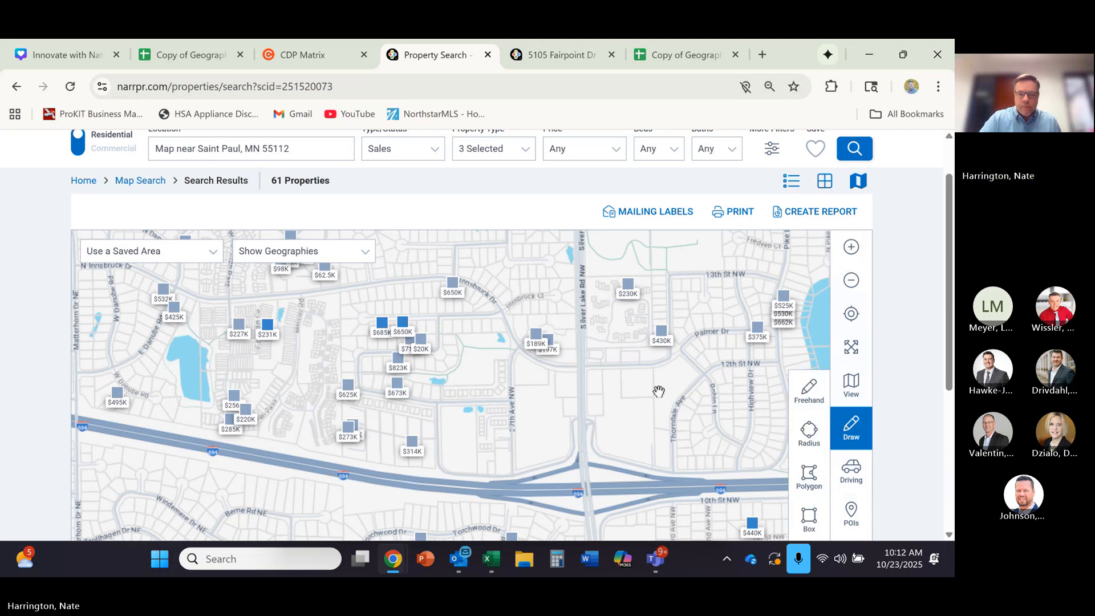
click(809, 476)
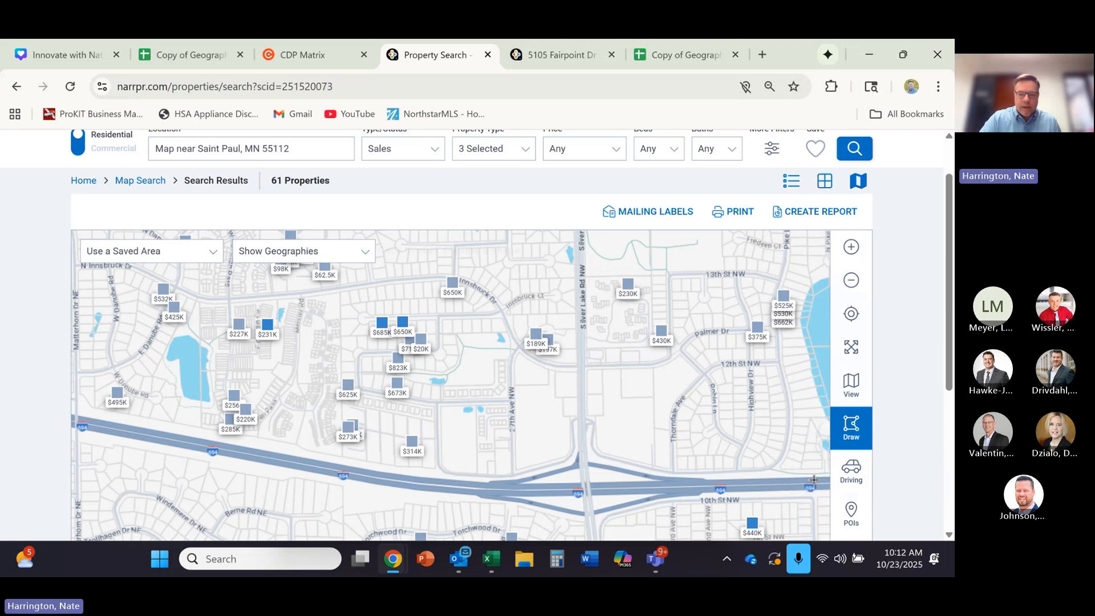
click(340, 288)
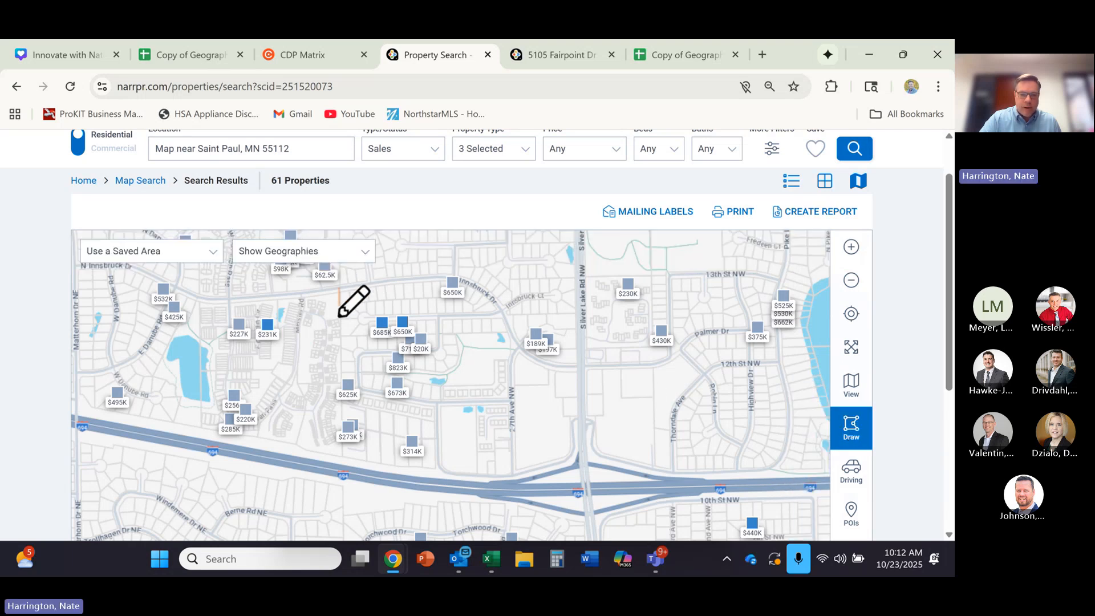
click(341, 463)
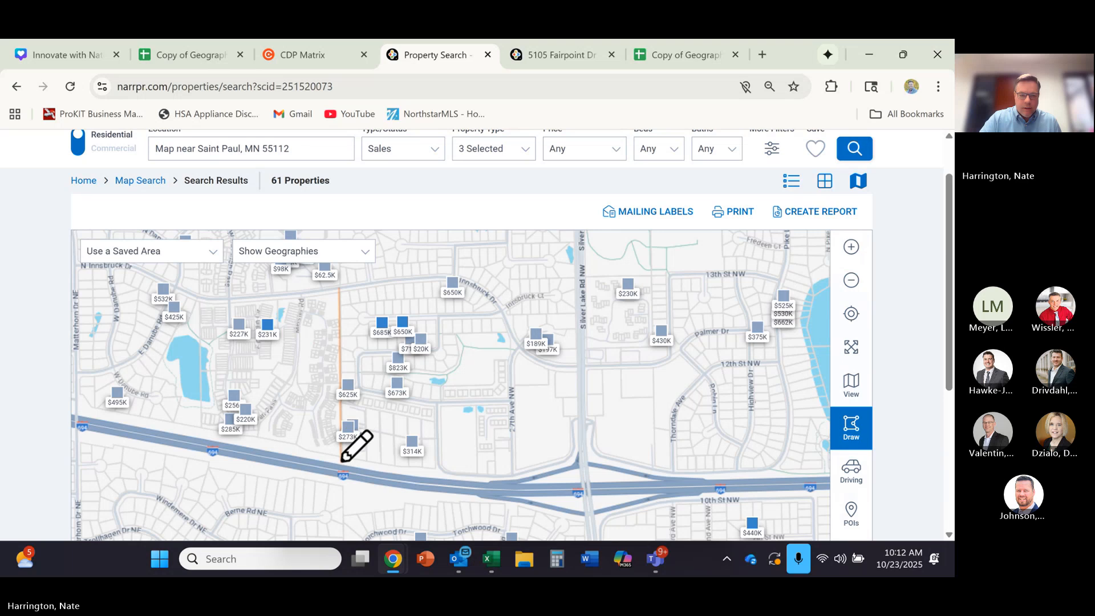
click(588, 482)
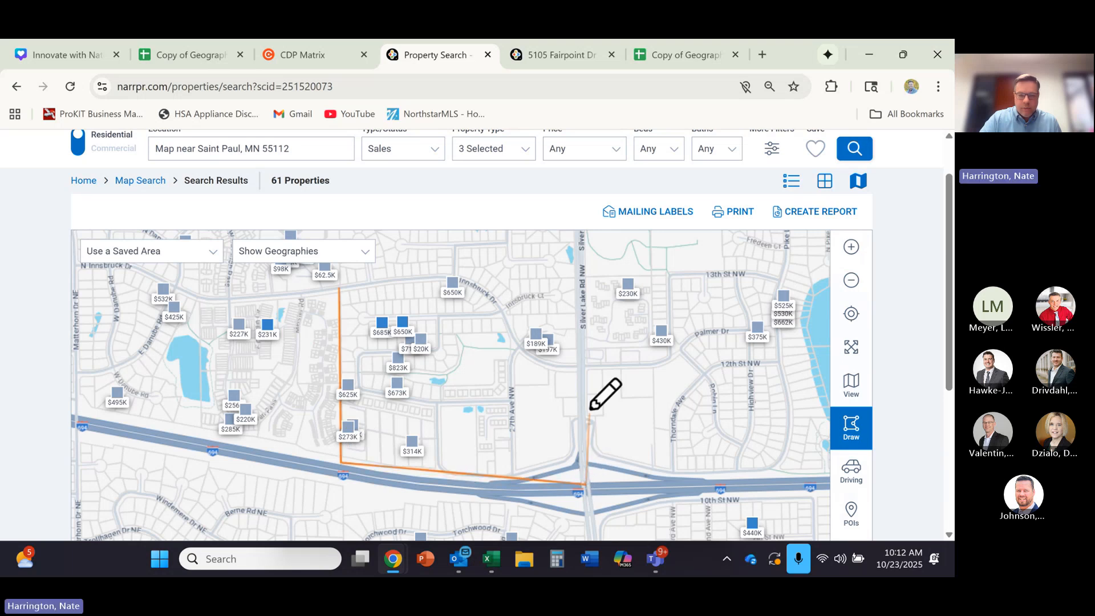
click(580, 366)
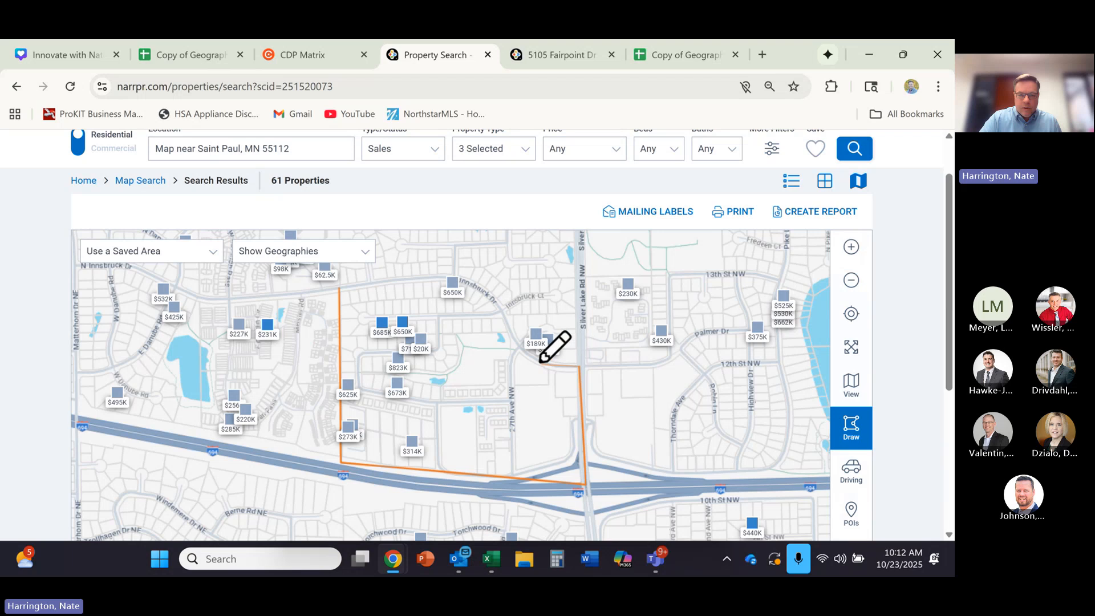
click(513, 337)
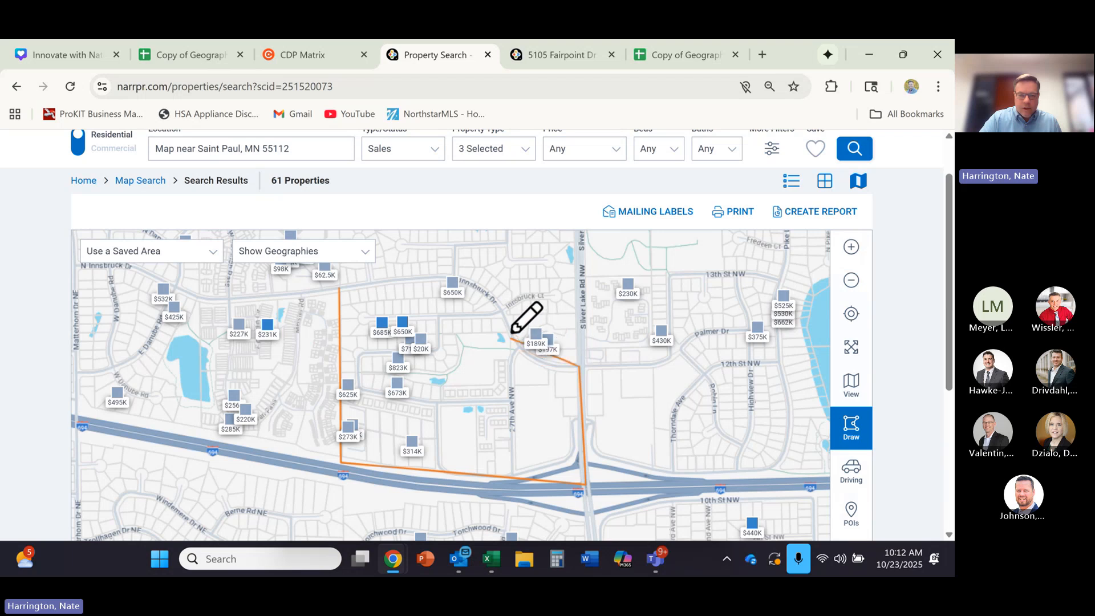
click(489, 296)
click(454, 279)
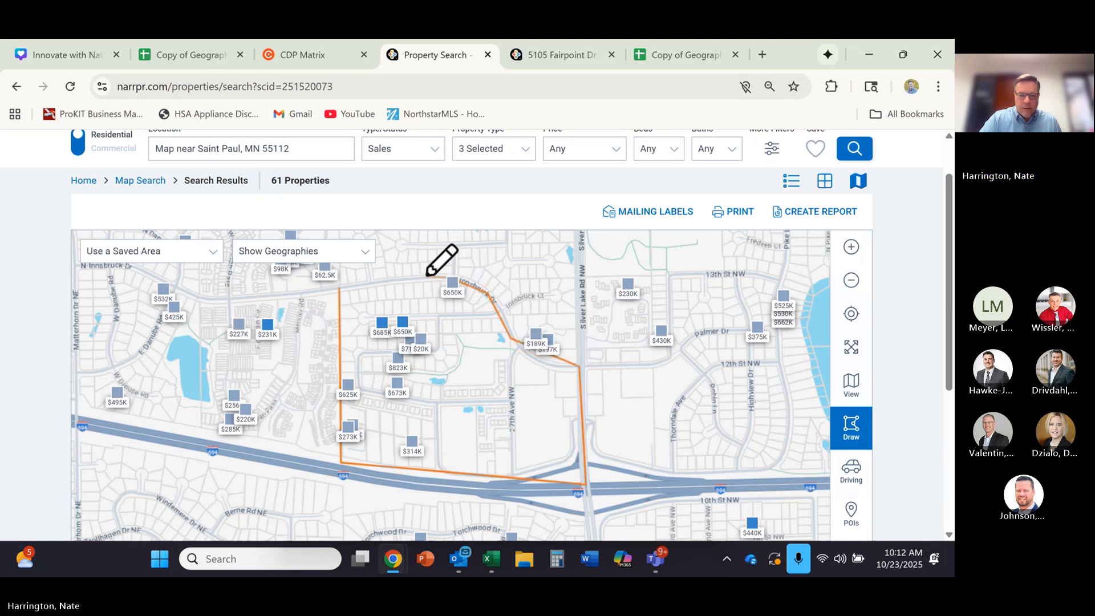
click(340, 287)
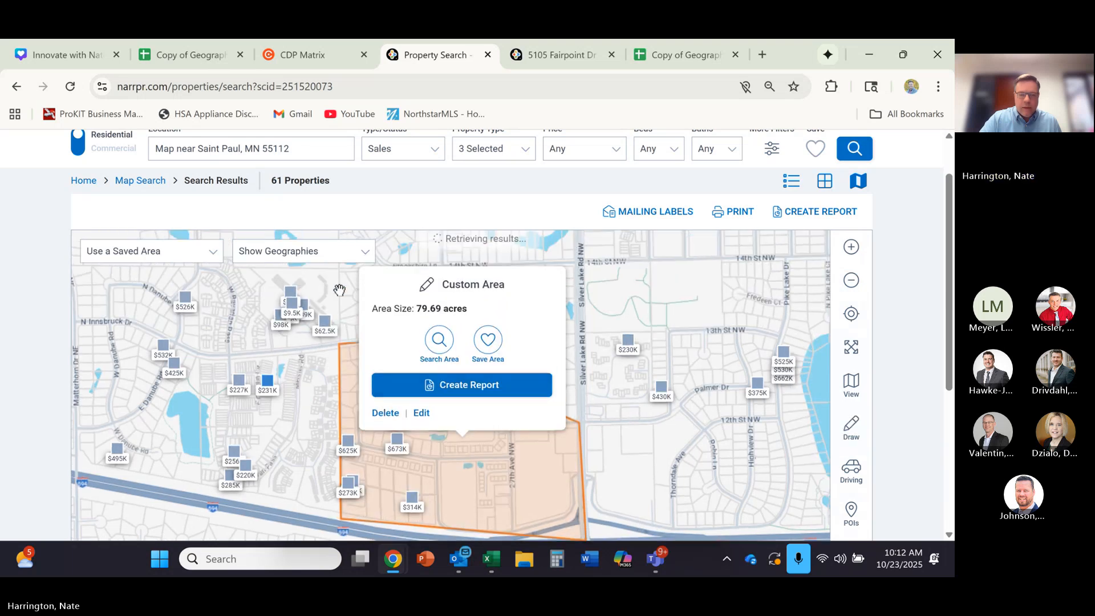
- Search the new custom area for closed sales, review the search filters, and check the Neighborhood 2 figures in the Geographic Farm spreadsheet
click(439, 339)
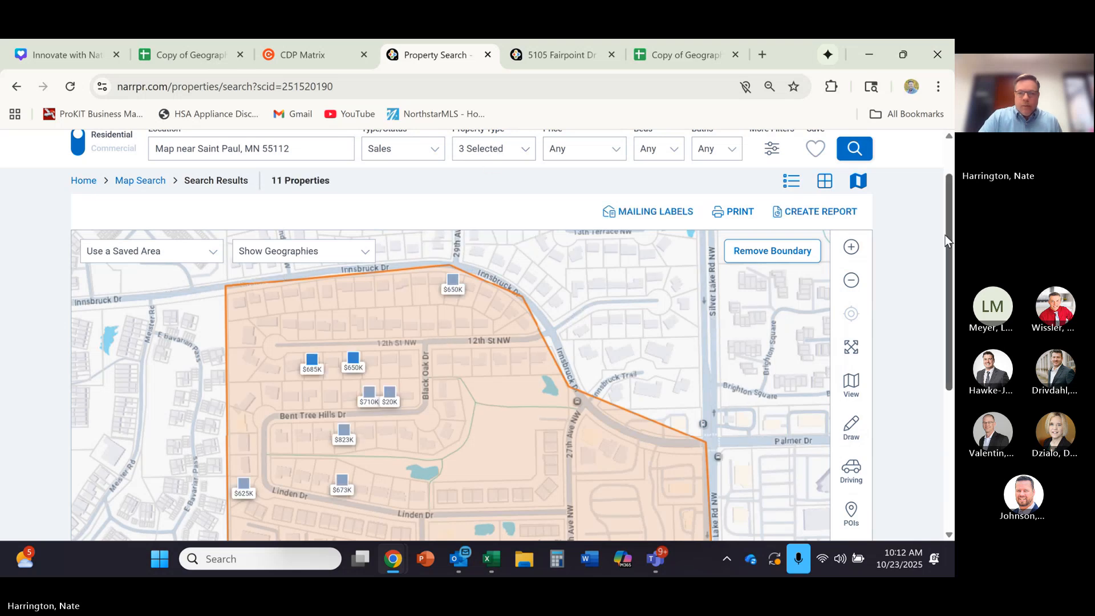
scroll(929, 217, up, 1)
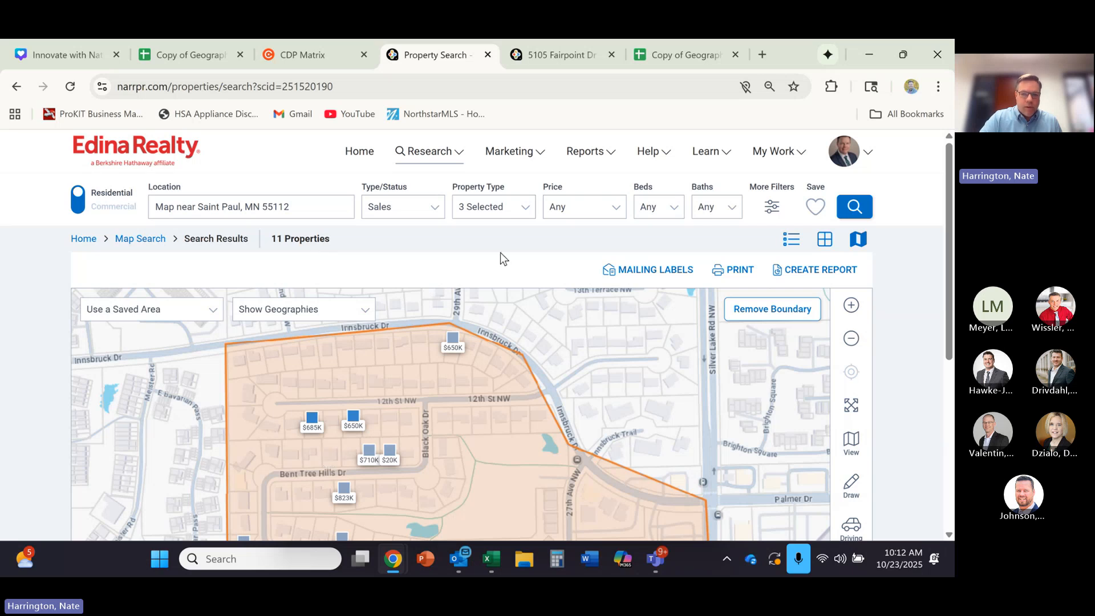
click(524, 210)
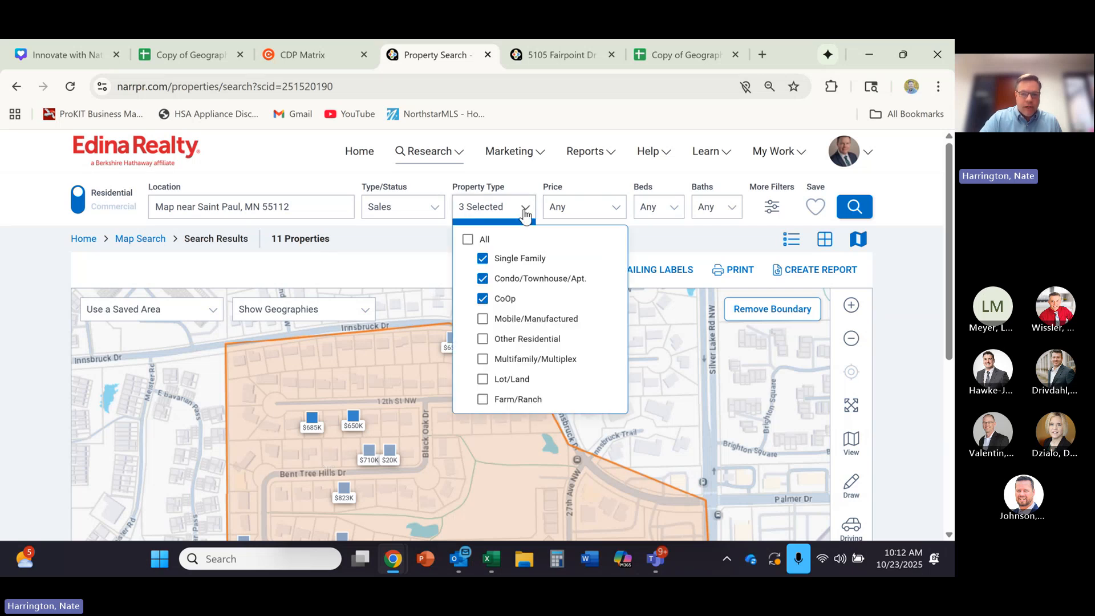
click(525, 210)
click(437, 216)
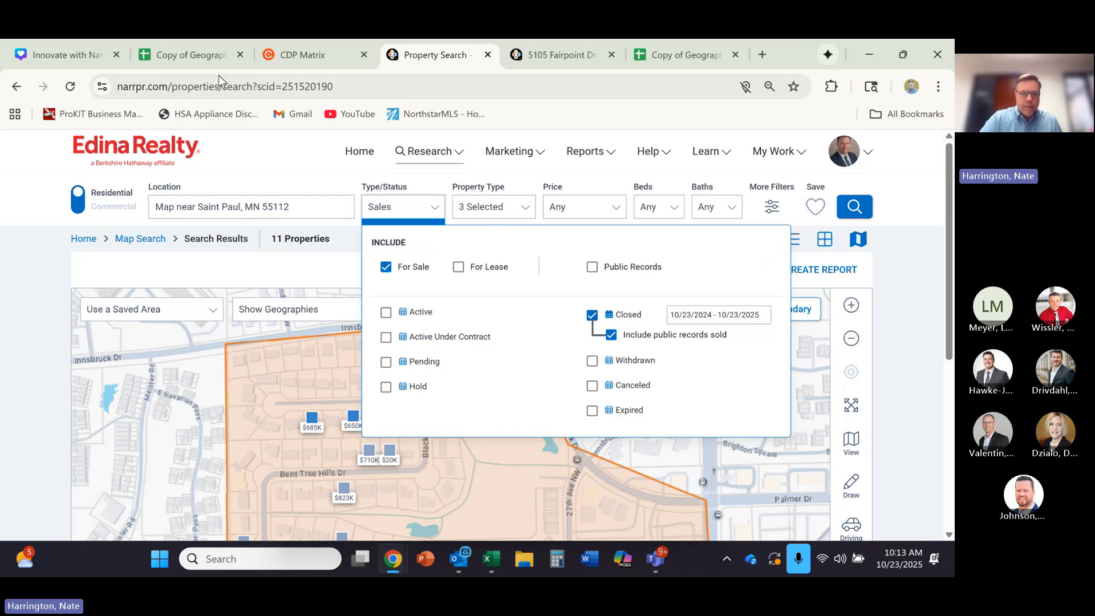
click(213, 57)
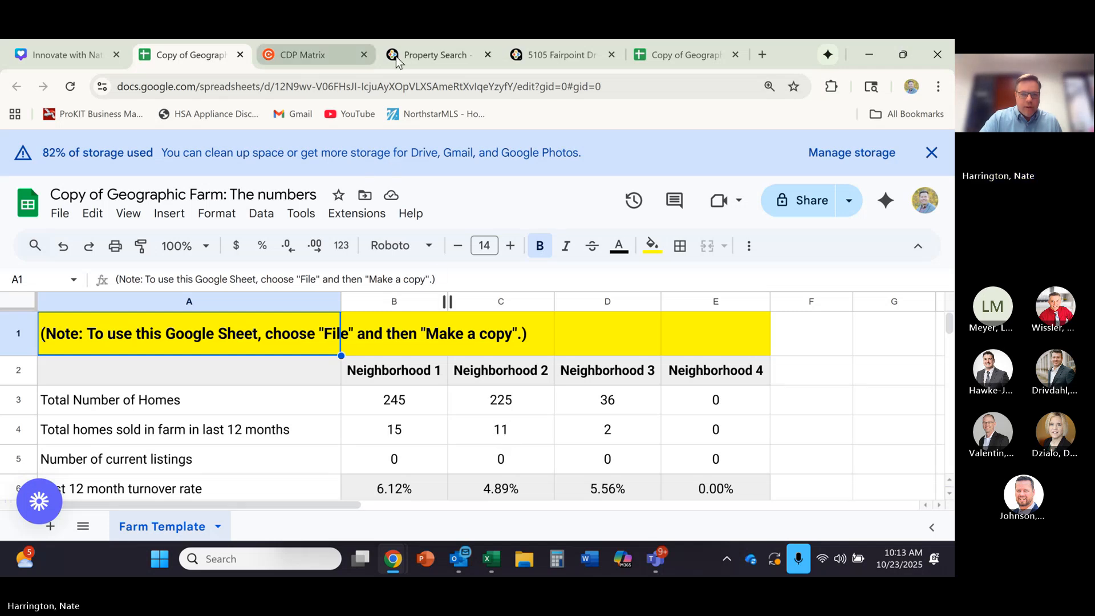
click(440, 57)
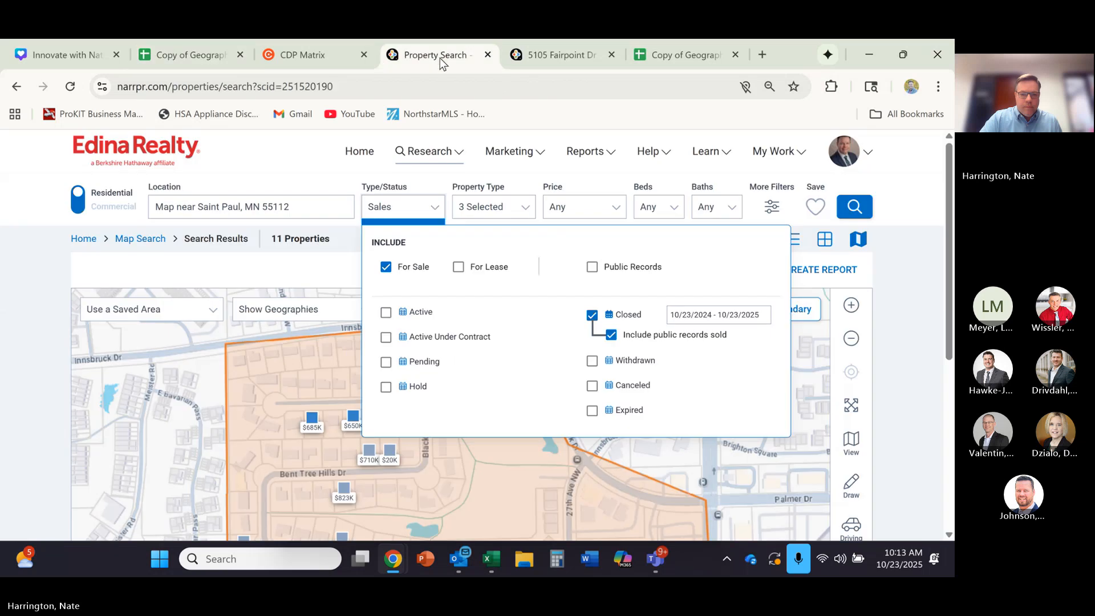
- Restrict the search to Public Records only and rerun it within the new custom area
click(593, 268)
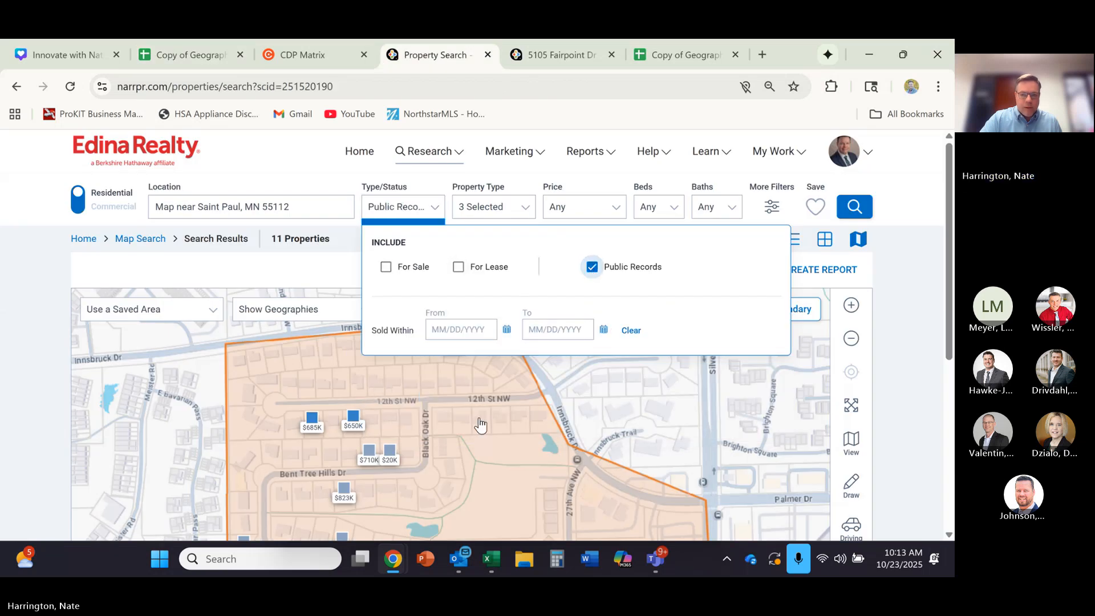
click(461, 453)
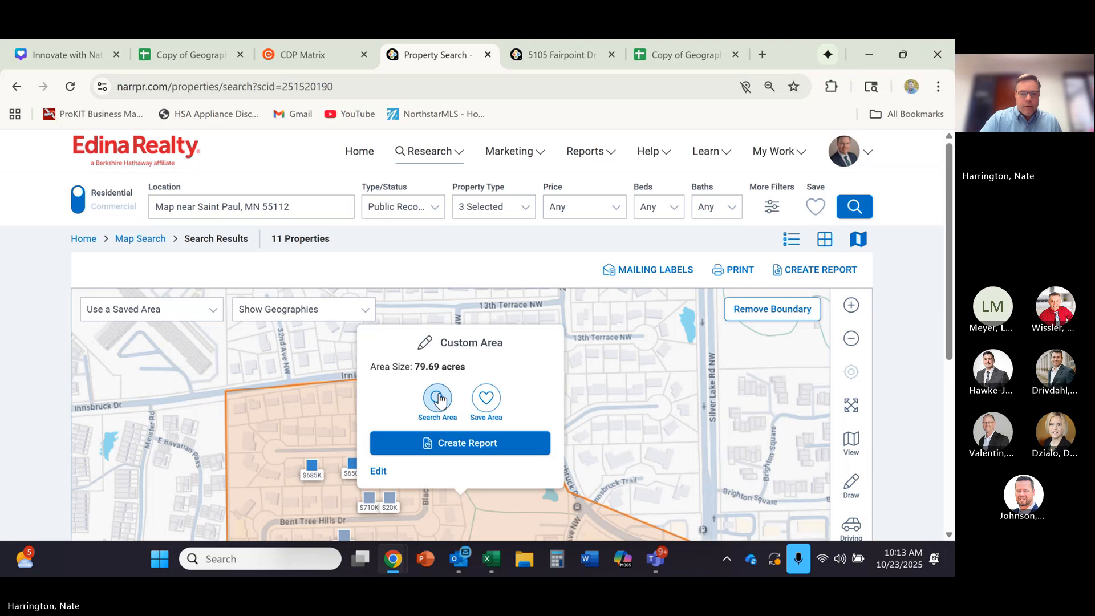
click(440, 400)
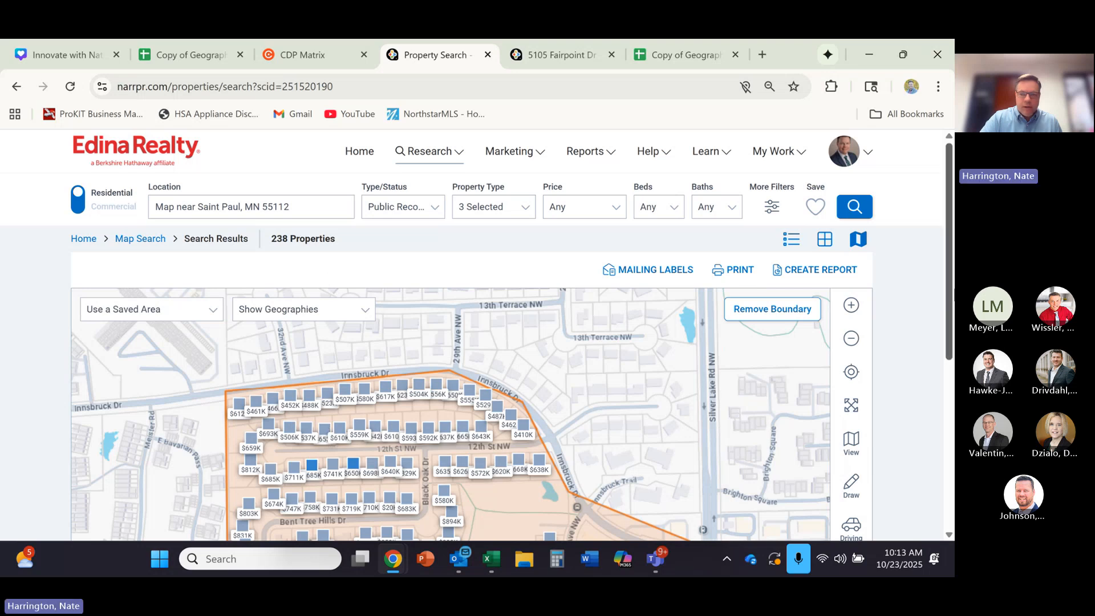
drag(947, 292, 950, 322)
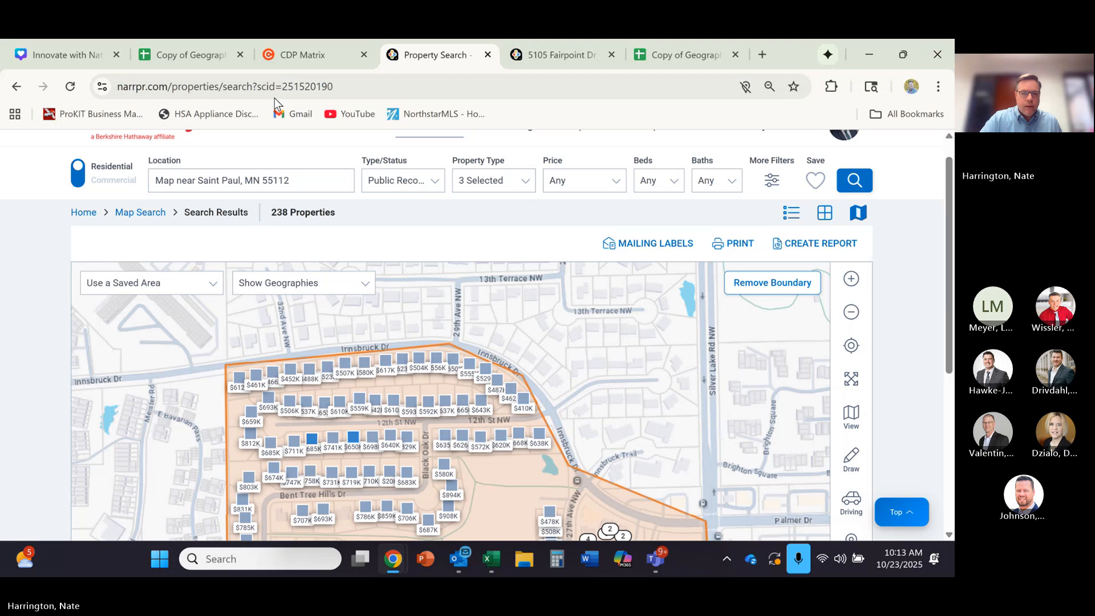
- In the Geographic Farm spreadsheet, replace Neighborhood 2's Total Number of Homes with 238
click(203, 56)
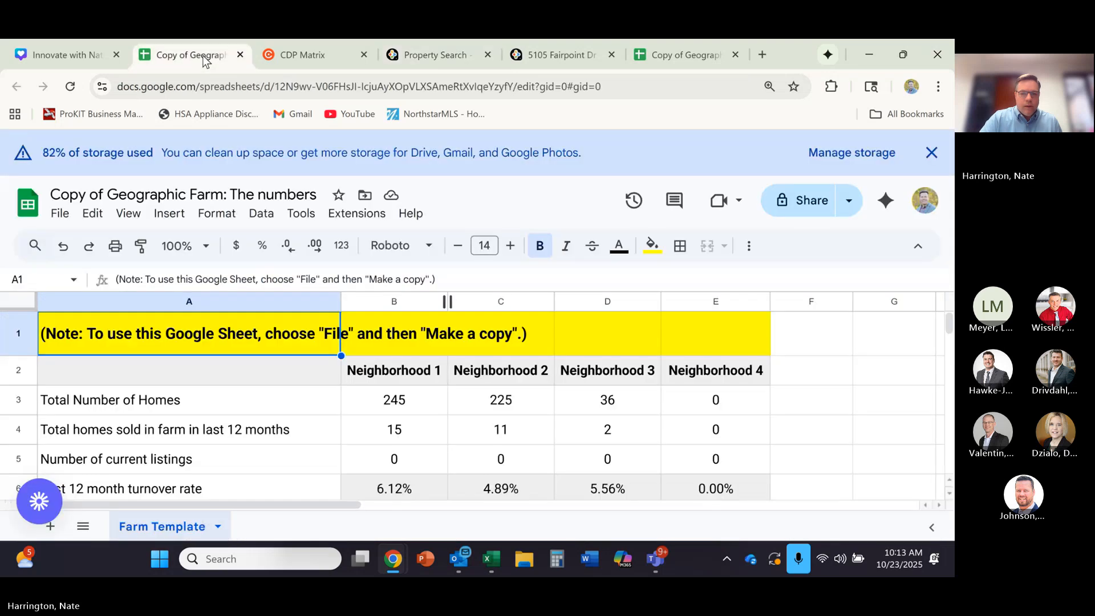
click(511, 402)
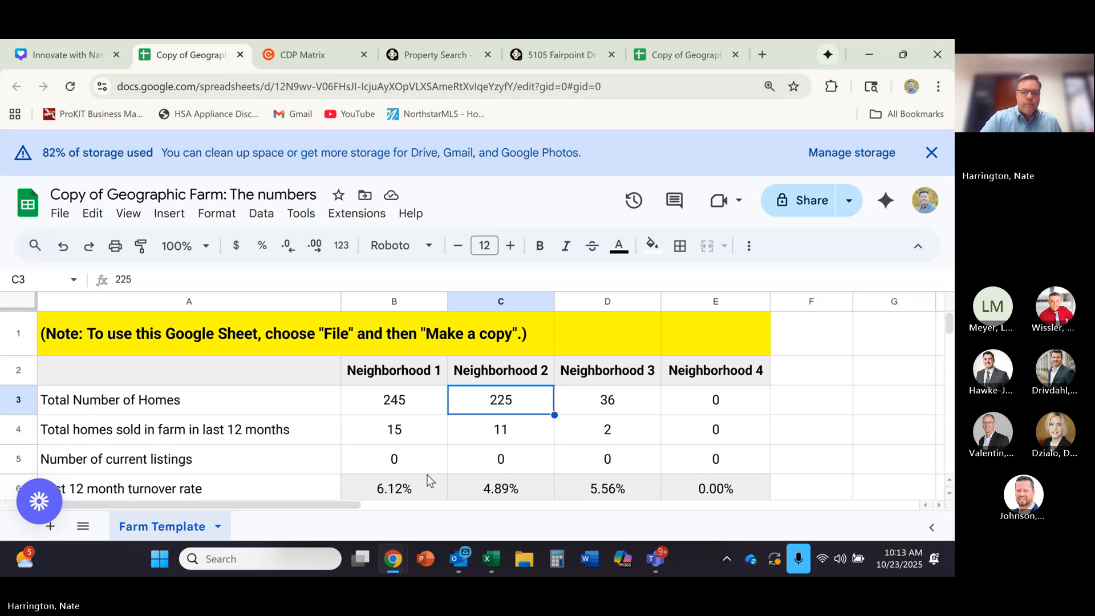
click(511, 443)
click(513, 405)
key(Delete)
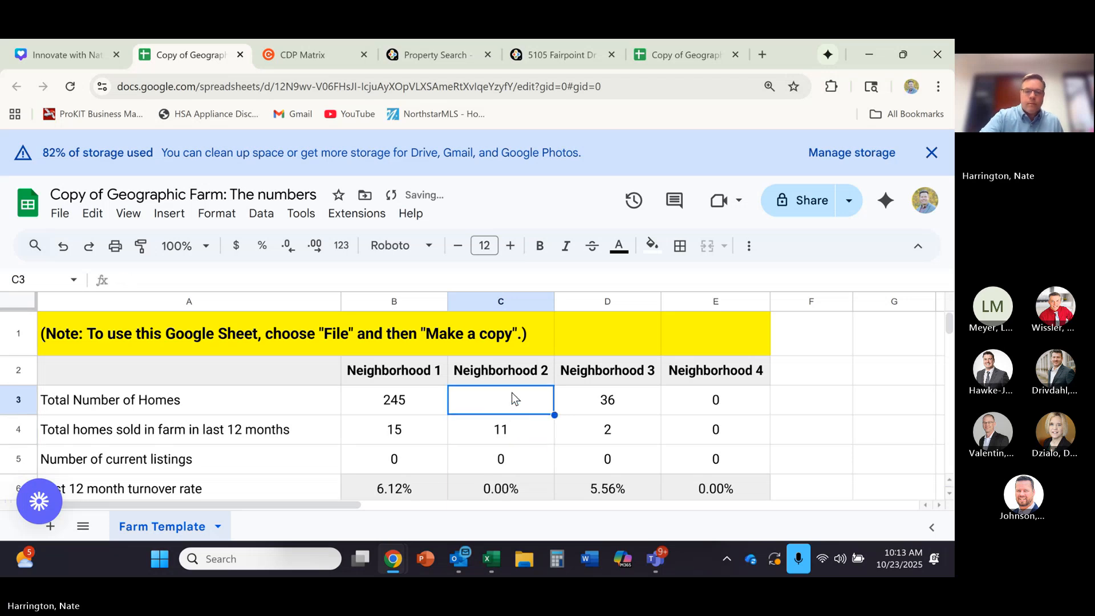
text(238)
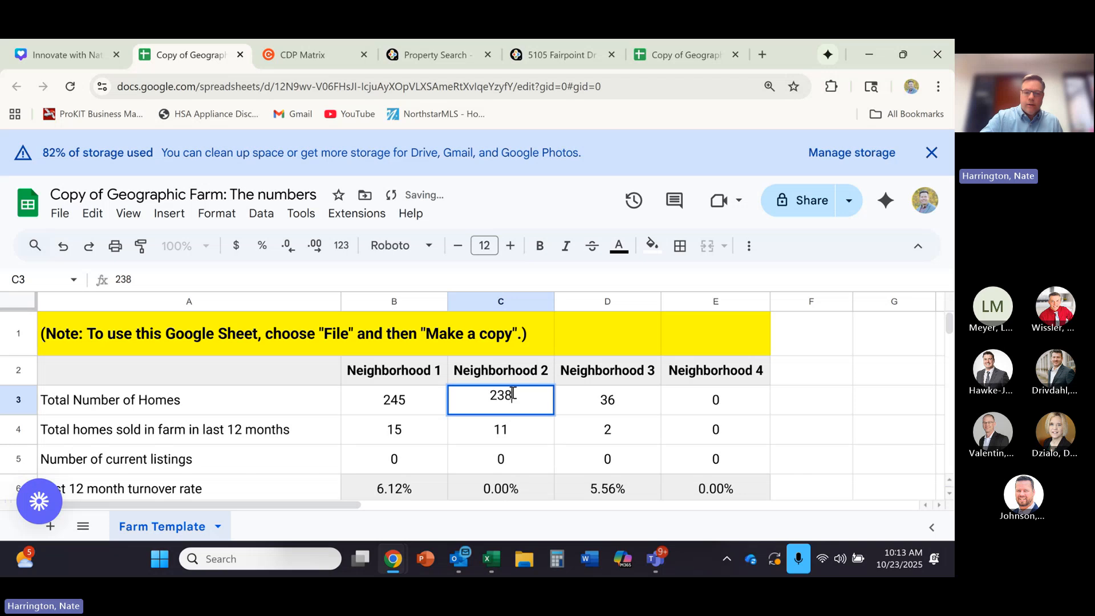
click(844, 406)
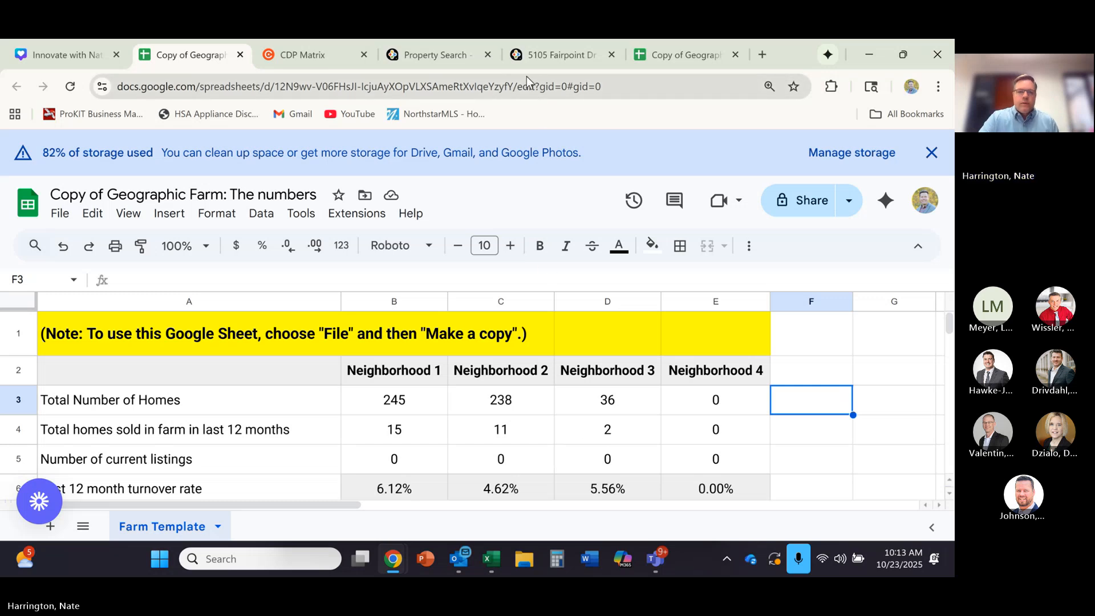
- On the Hugo property map, draw a closed polygon around the Fairpoint Dr N homes, bounded by Fanning Dr, French Dr, Oneka Pkwy and Farnham Ave
click(546, 55)
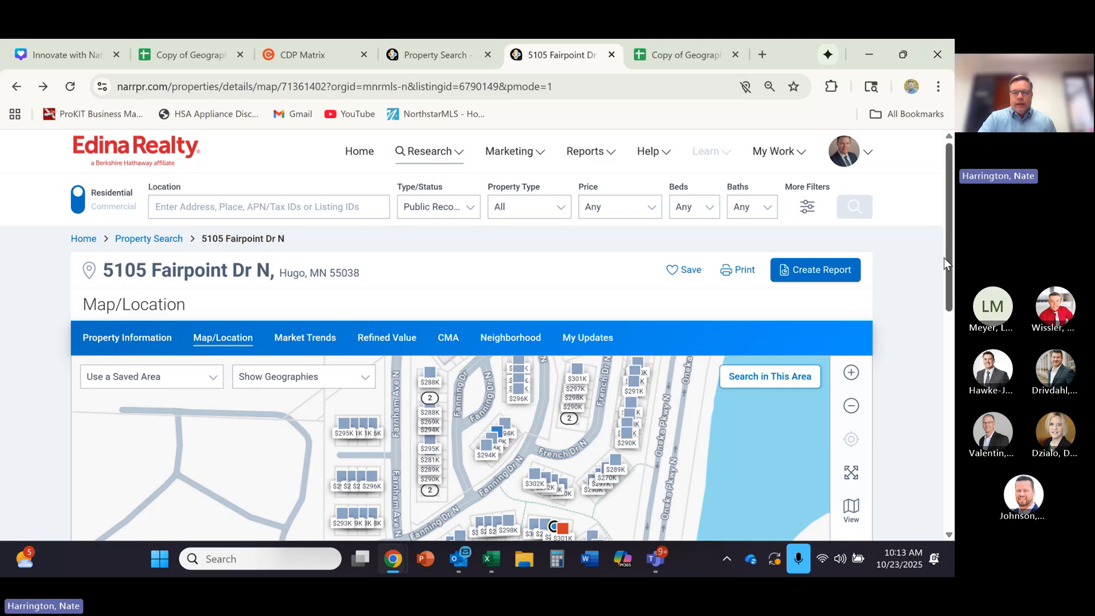
drag(944, 259, 950, 347)
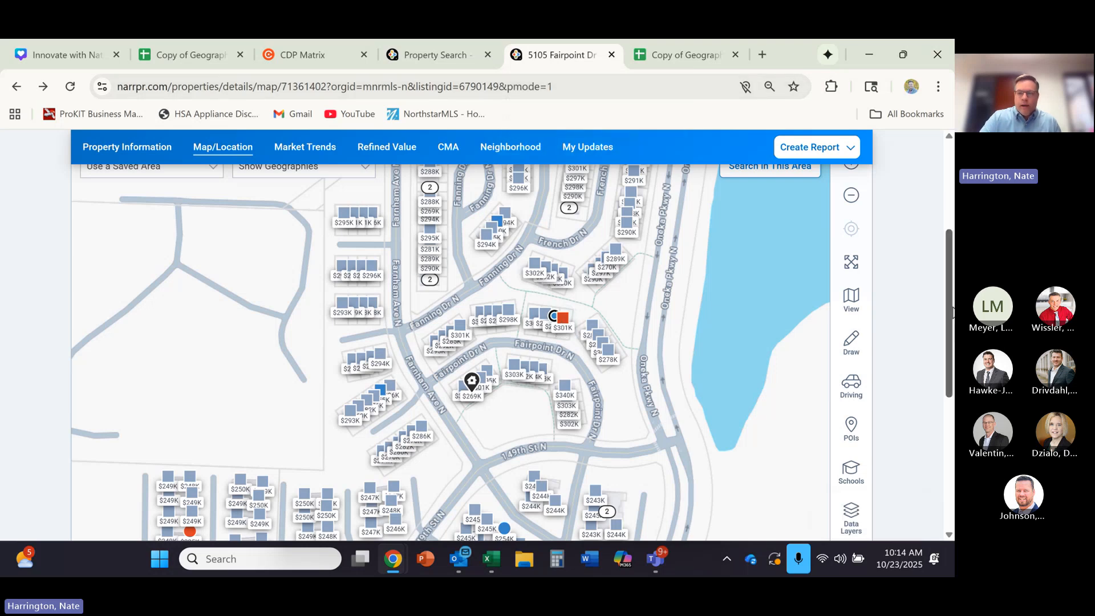
scroll(953, 313, up, 2)
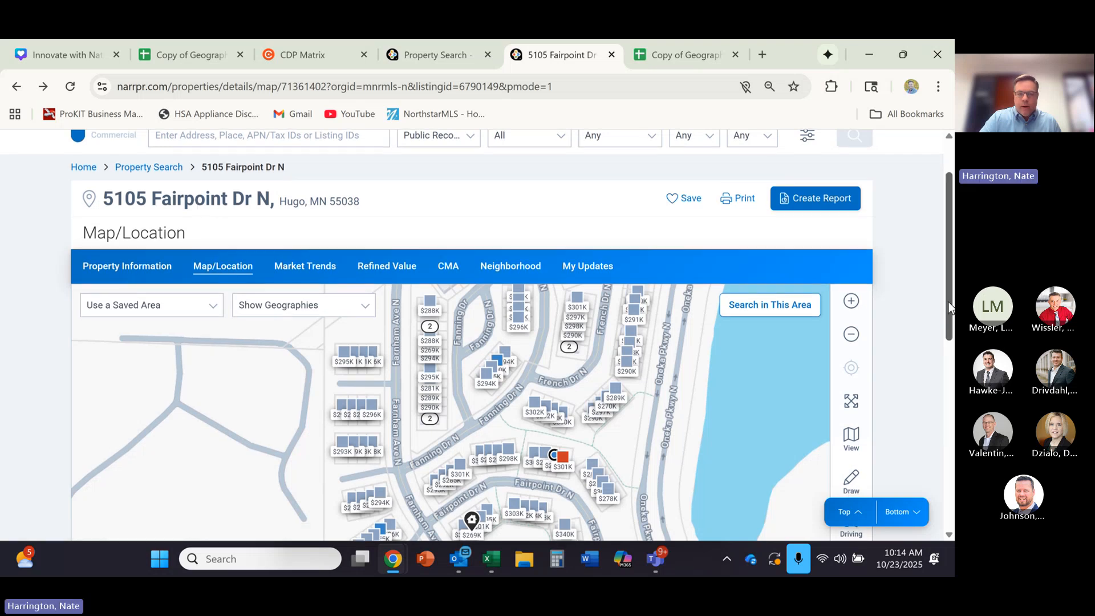
scroll(947, 330, down, 2)
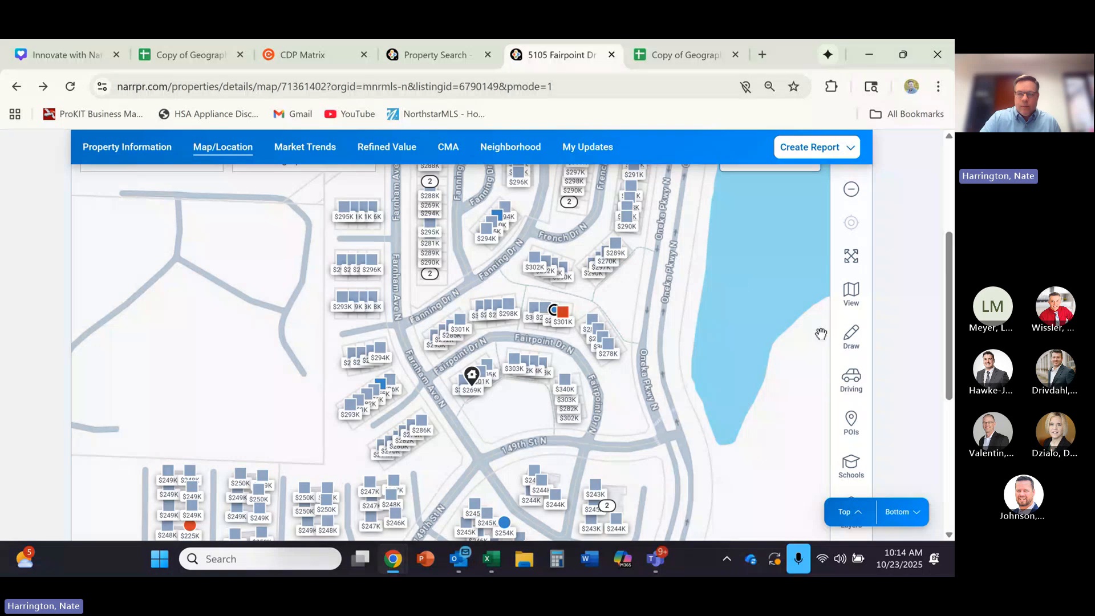
click(851, 342)
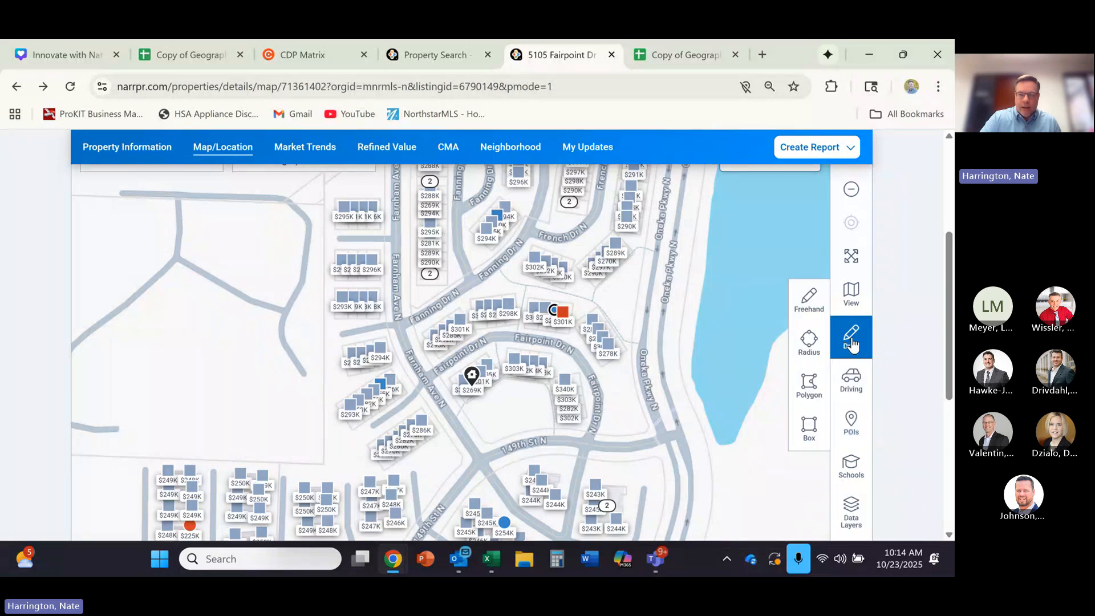
click(816, 387)
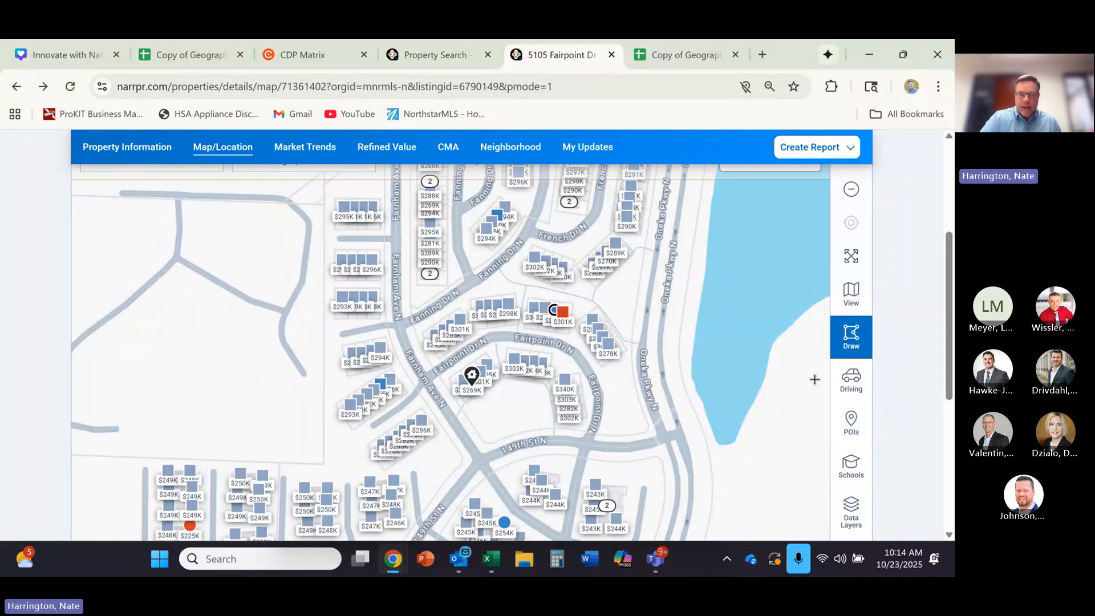
click(394, 321)
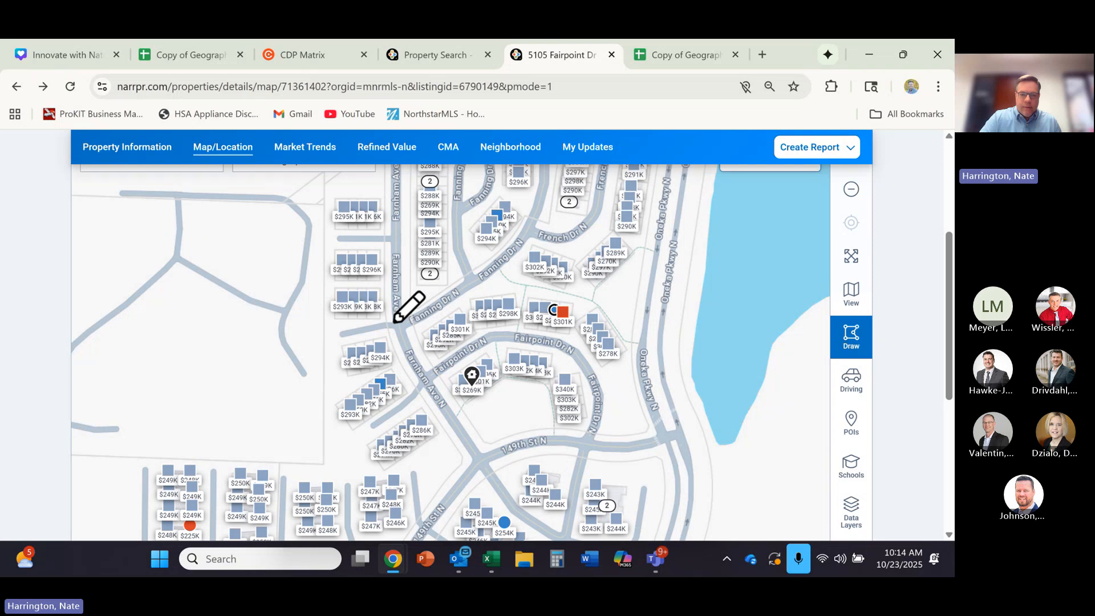
click(536, 221)
click(659, 241)
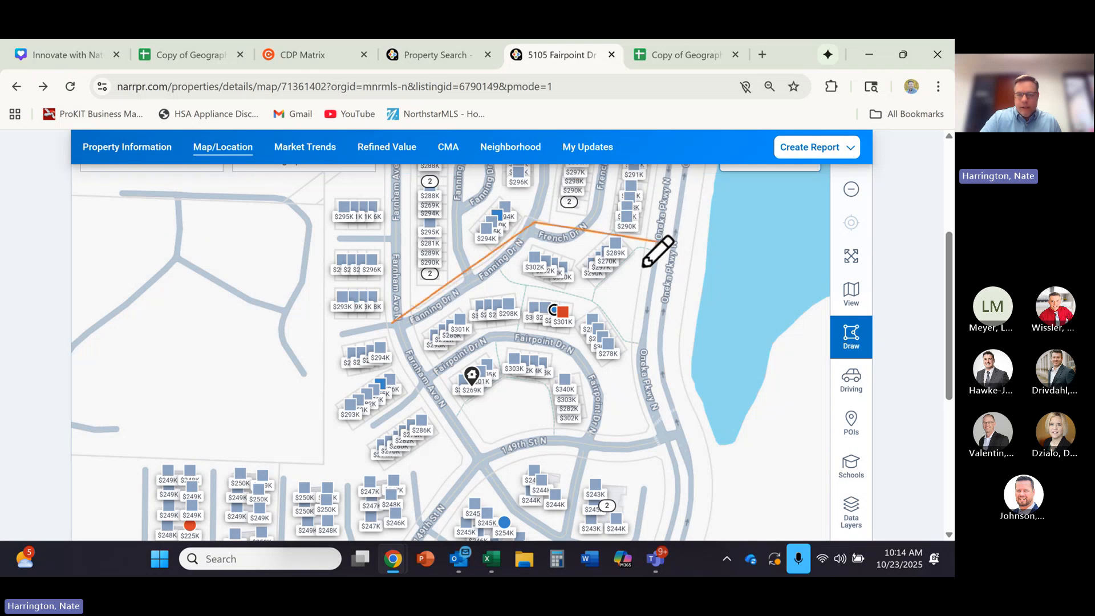
click(670, 446)
scroll(948, 341, down, 1)
scroll(948, 341, down, 3)
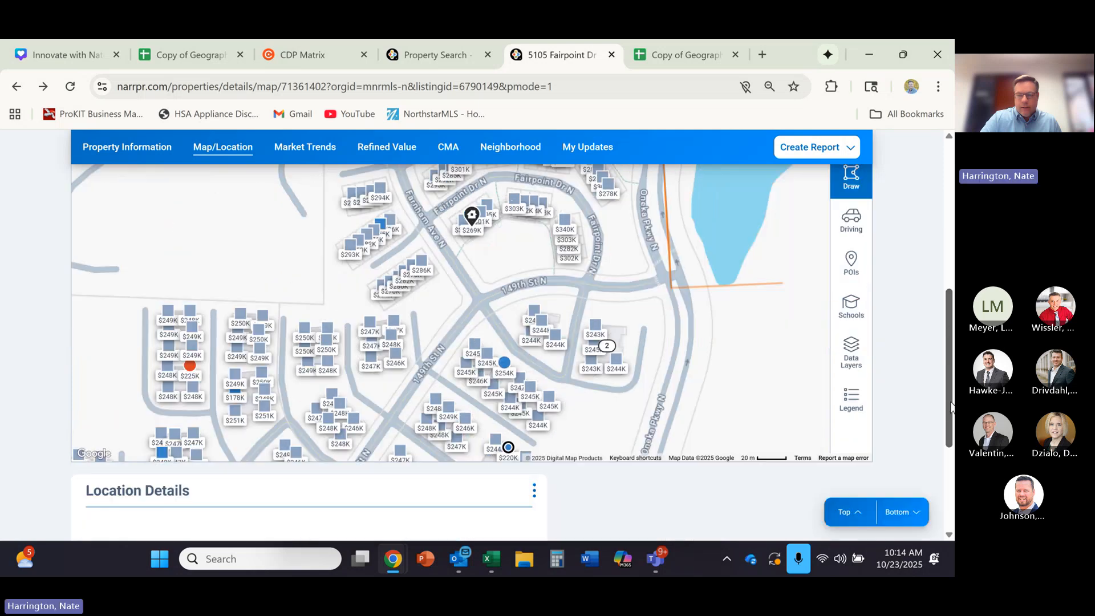
click(647, 399)
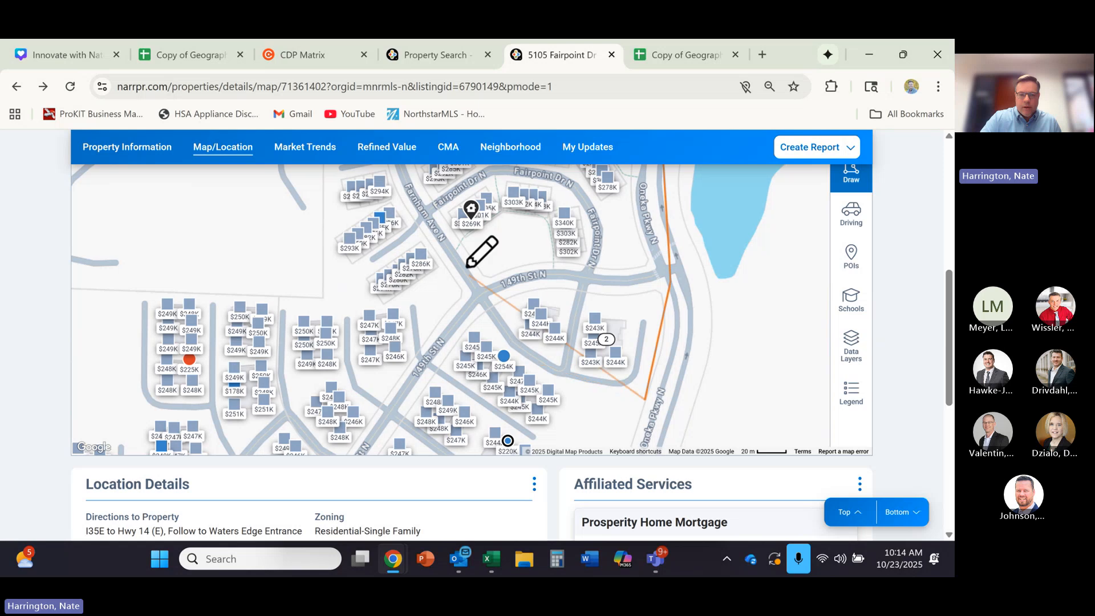
click(453, 260)
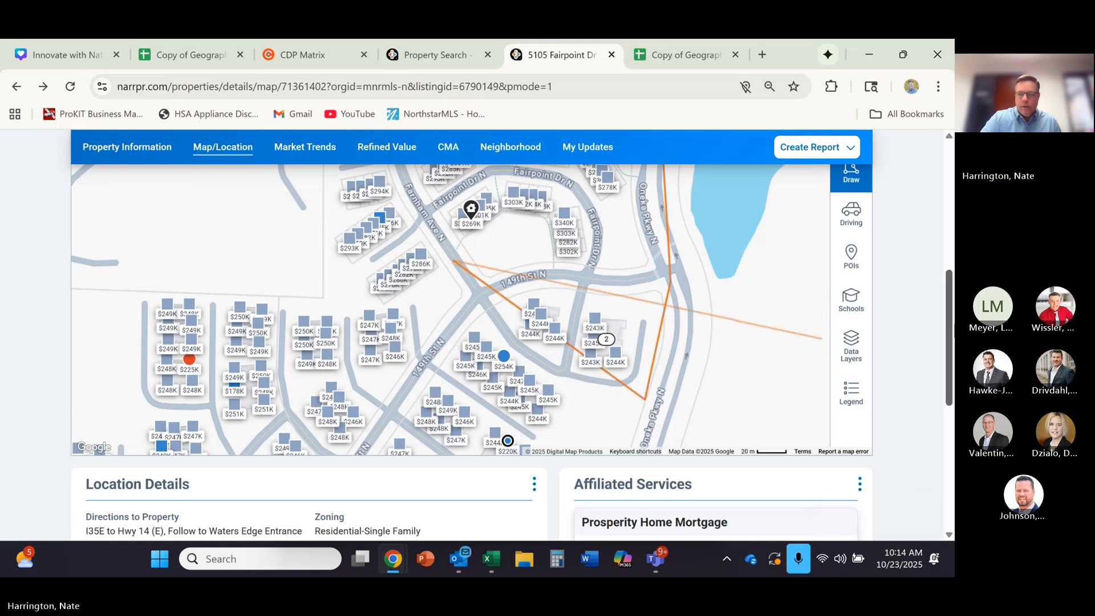
scroll(570, 331, up, 3)
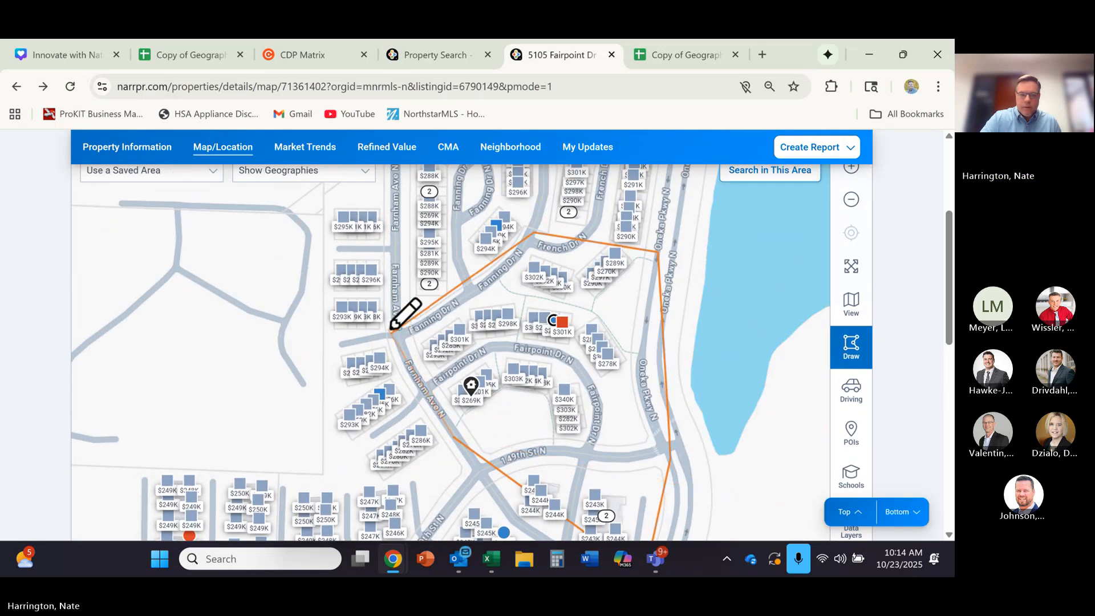
click(402, 335)
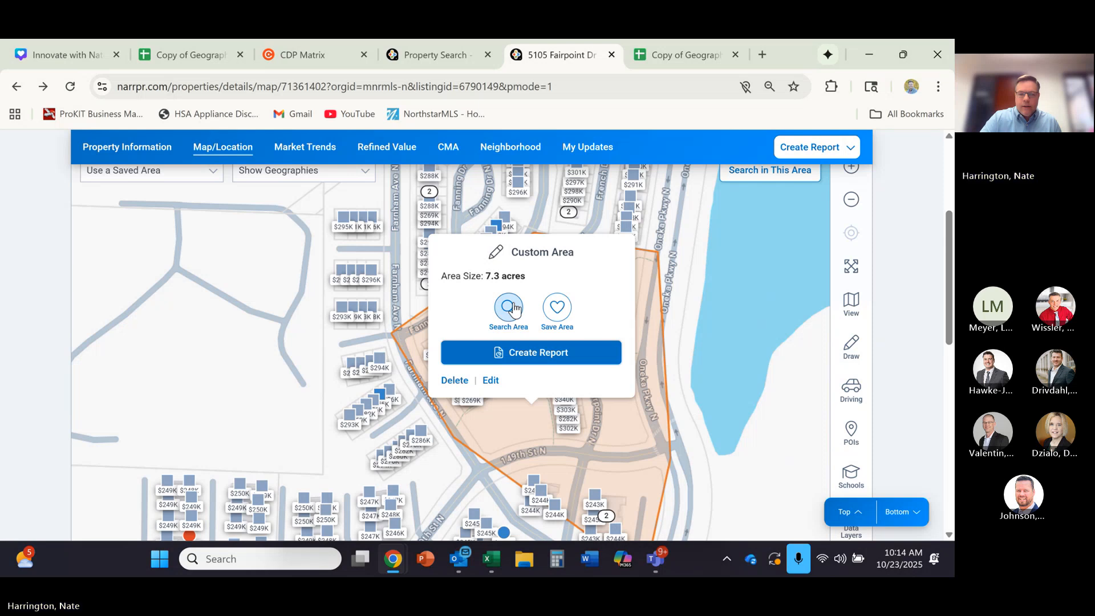
- Search the new Hugo custom area, restrict the type to Public Records, and rerun the search within that area
click(512, 308)
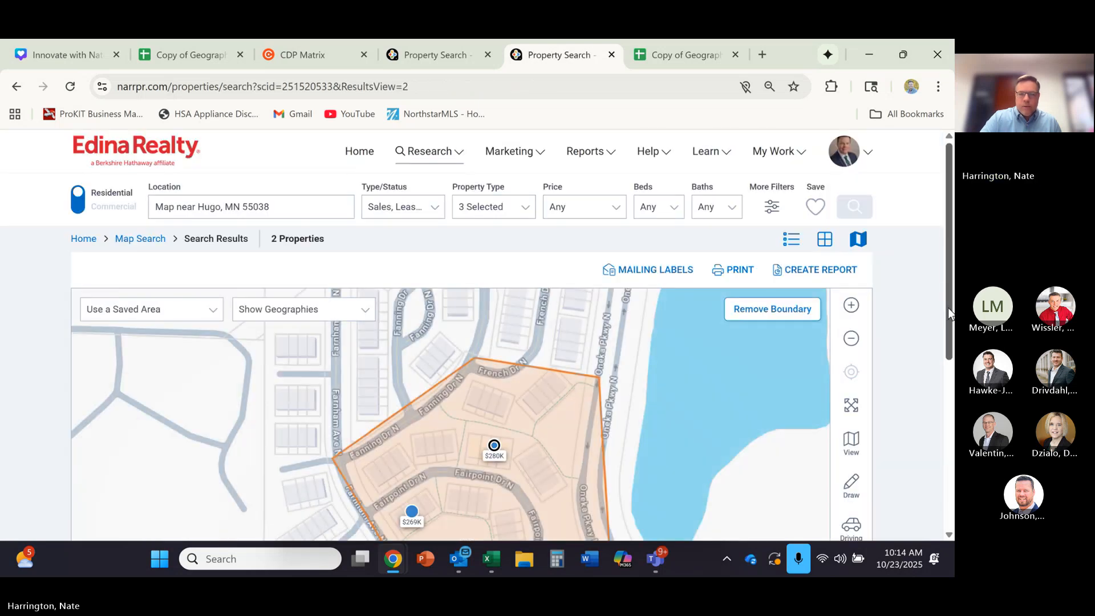
mouse_move(948, 307)
mouse_down()
mouse_move(942, 378)
mouse_move(951, 317)
mouse_up()
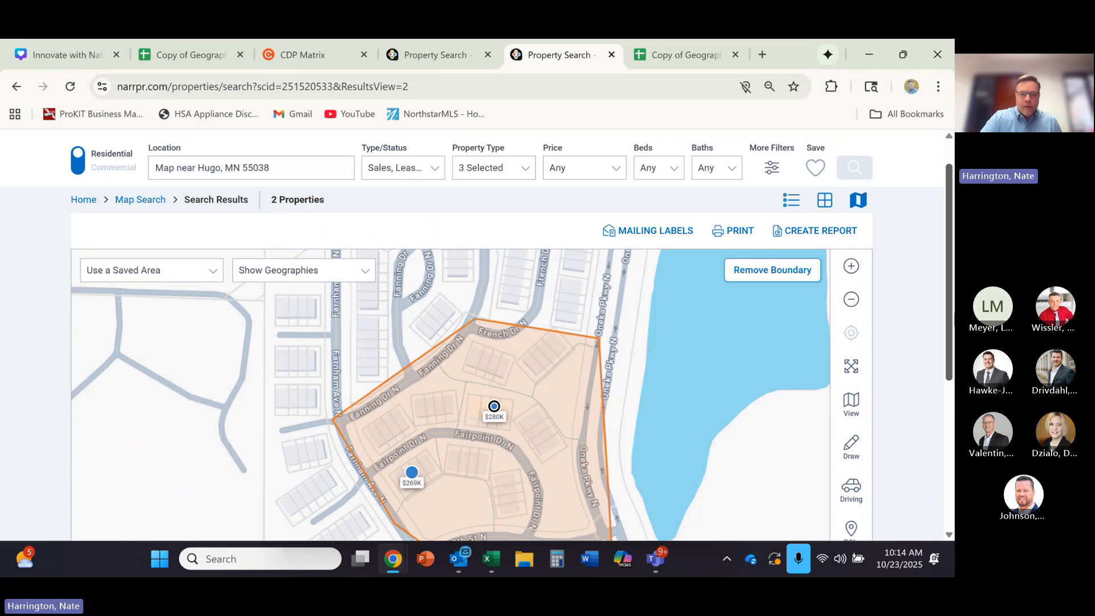
click(433, 171)
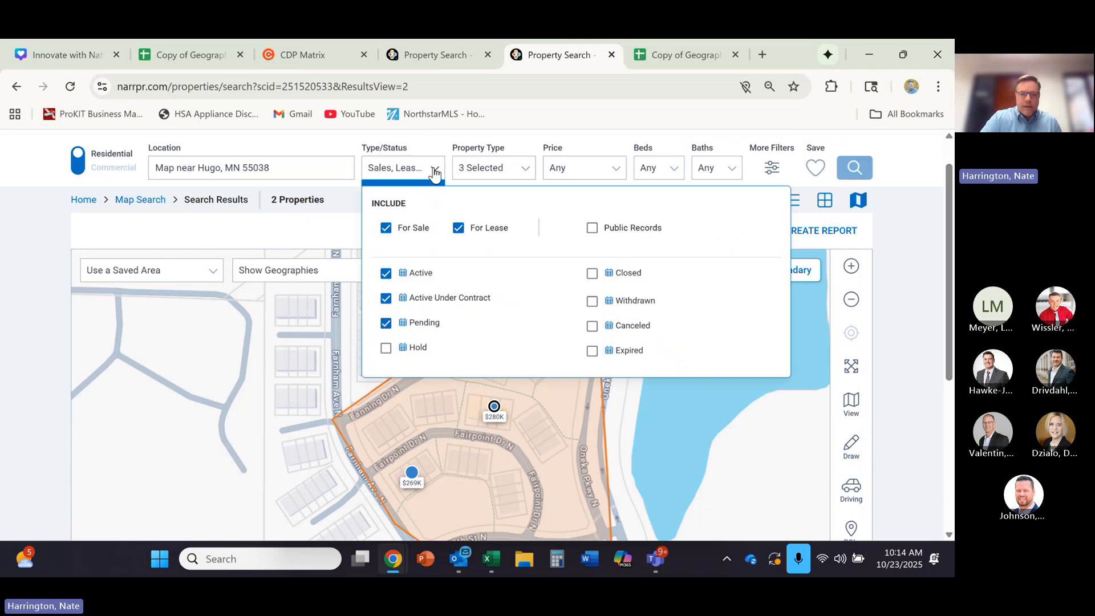
click(593, 229)
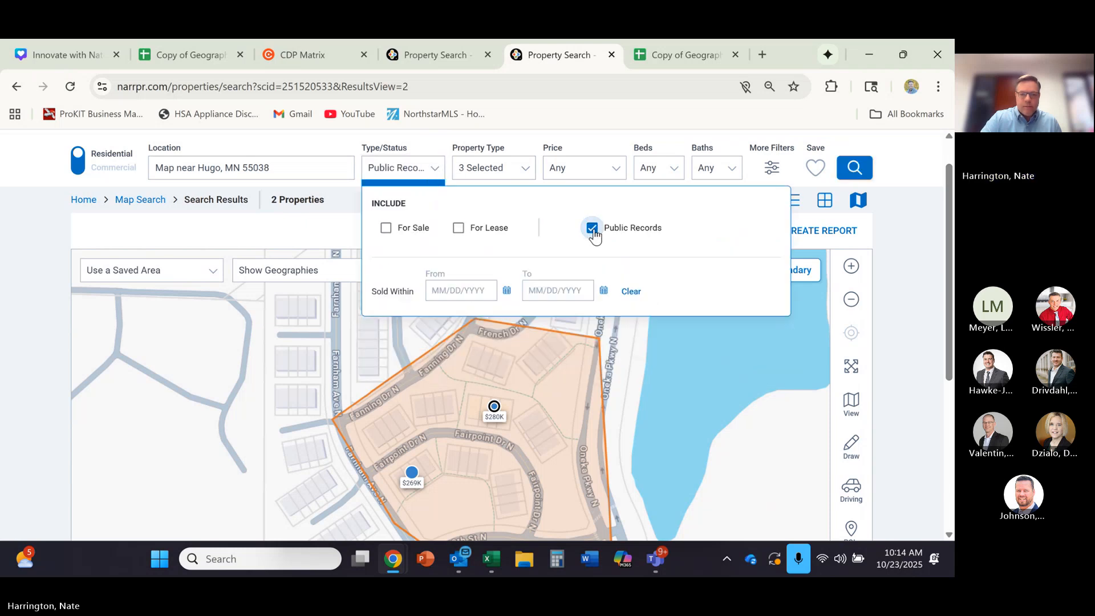
click(522, 376)
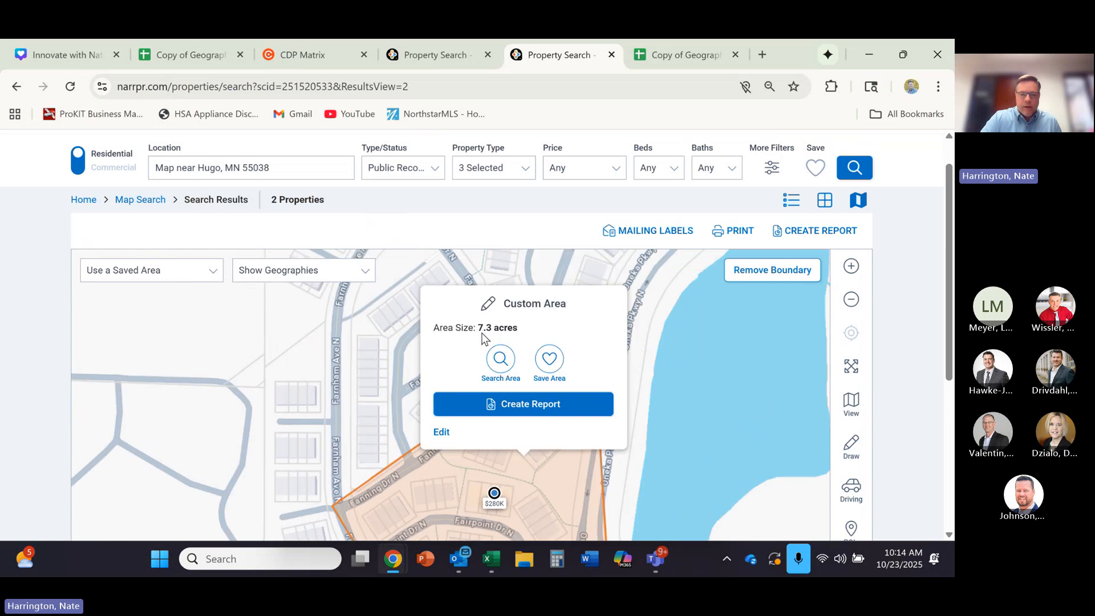
click(500, 359)
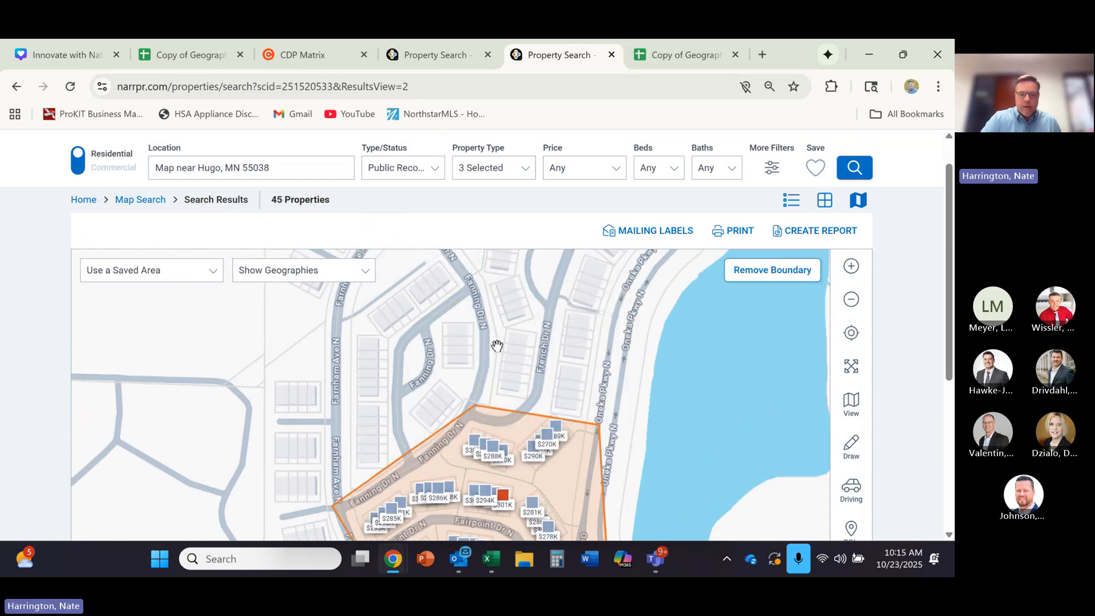
- Record the area's property count, 45, as Neighborhood 3's Total Number of Homes in the Geographic Farm spreadsheet
double_click(279, 198)
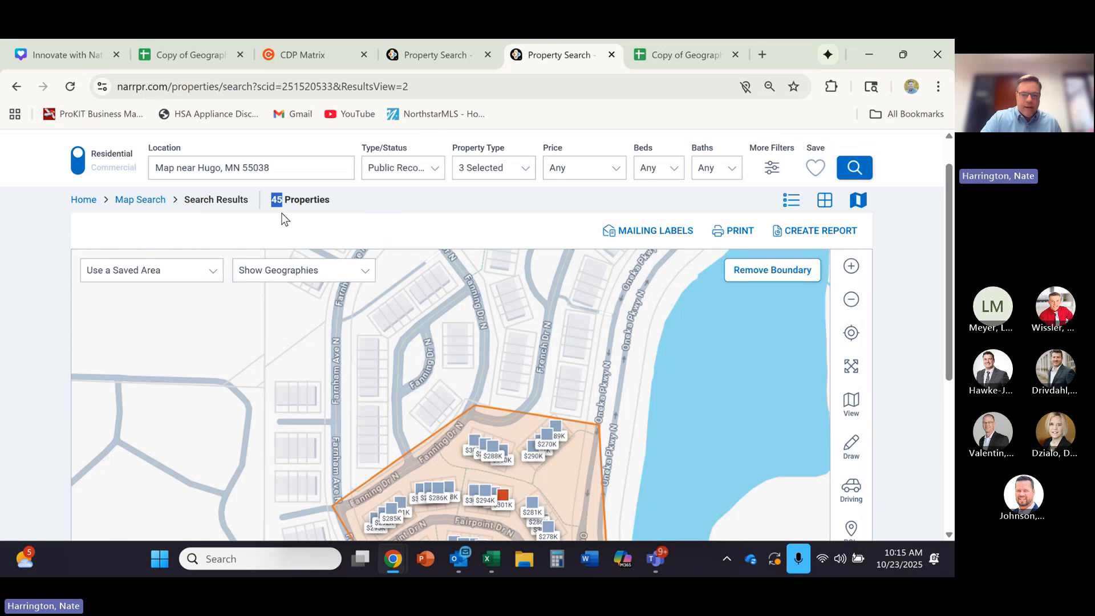
mouse_move(946, 327)
mouse_down()
mouse_move(954, 410)
mouse_move(951, 326)
mouse_up()
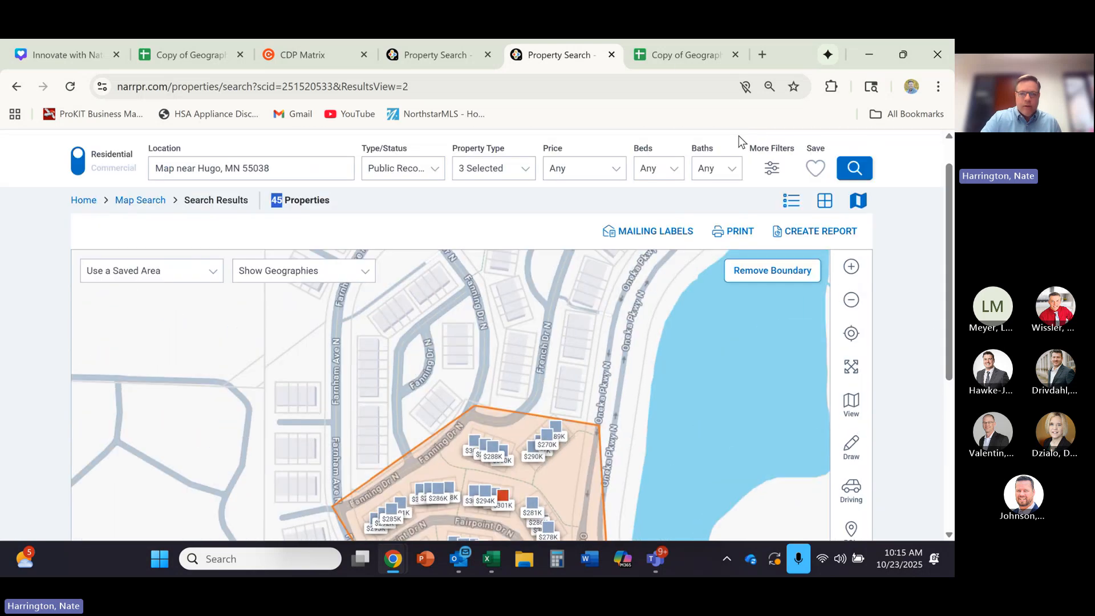
click(669, 52)
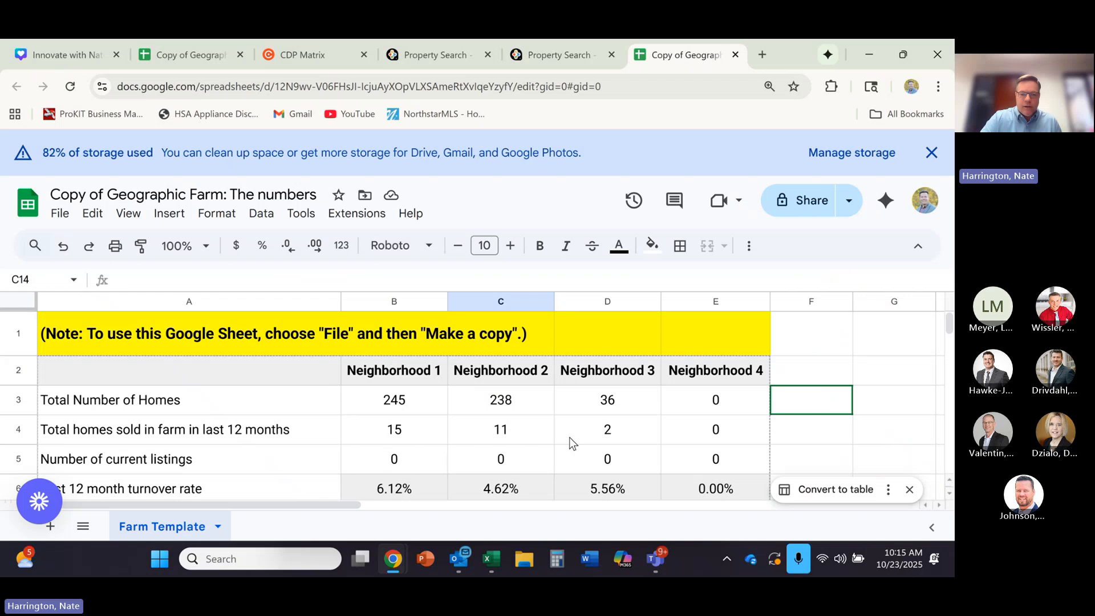
click(608, 407)
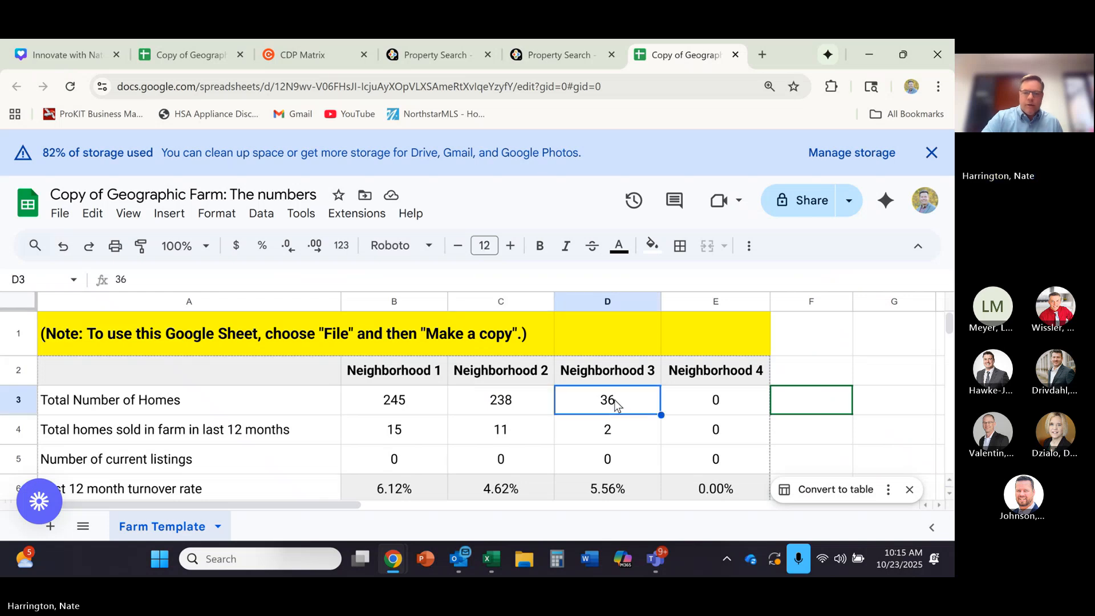
key(Delete)
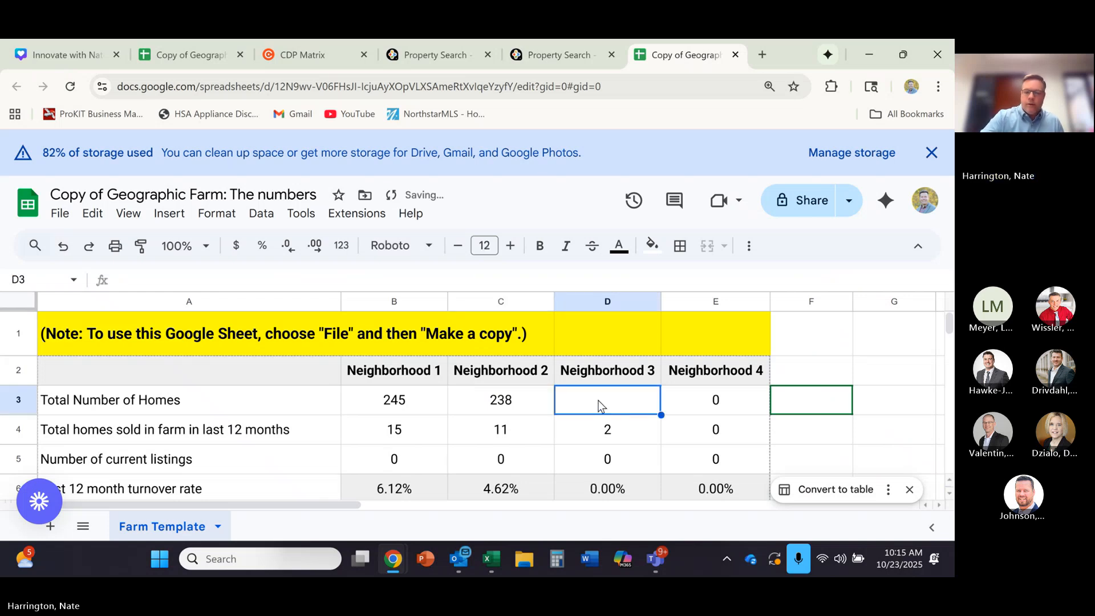
text(45)
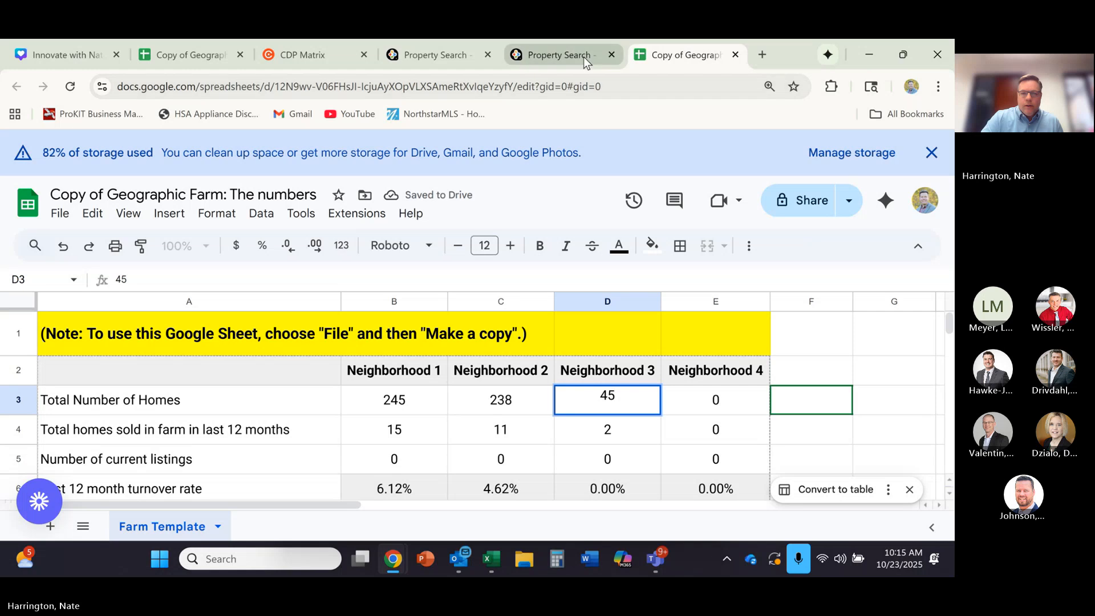
- In the Hugo property search, switch the type from Public Records to For Sale and include only the Closed status
click(554, 56)
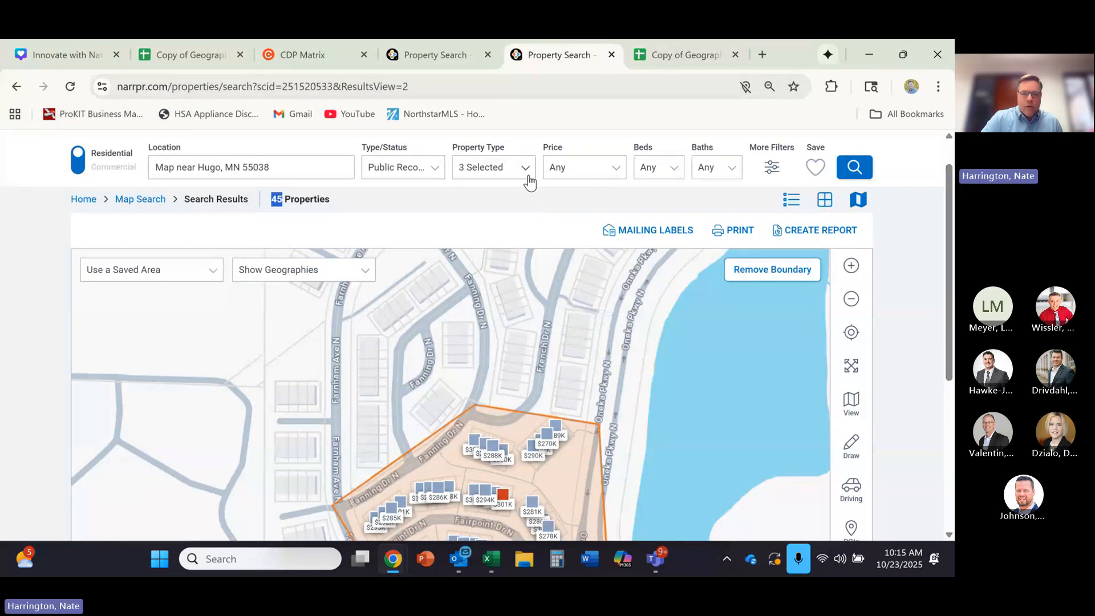
click(433, 171)
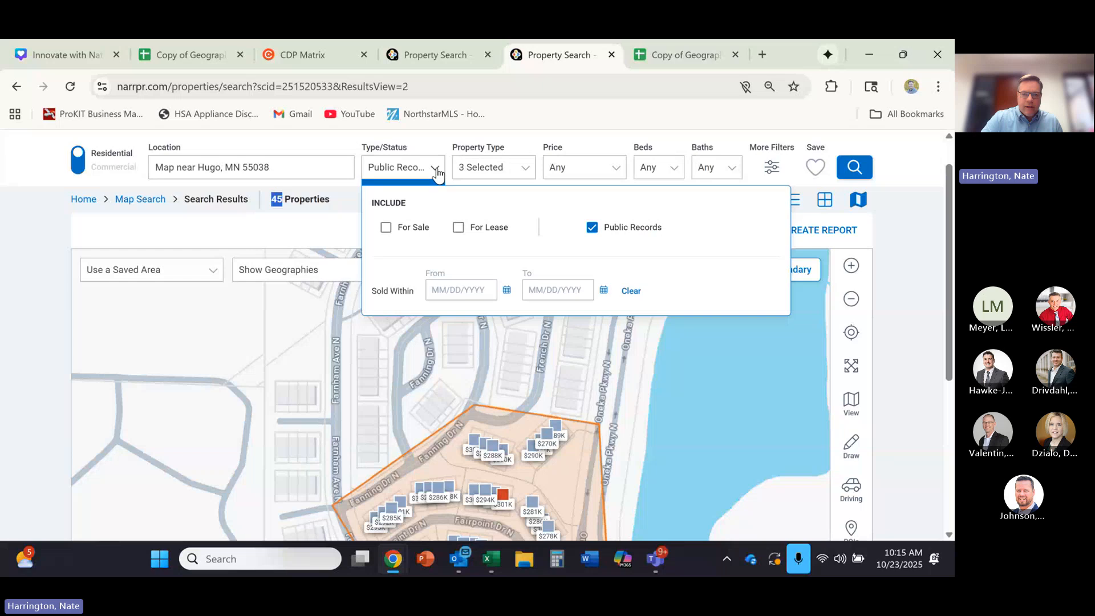
click(386, 227)
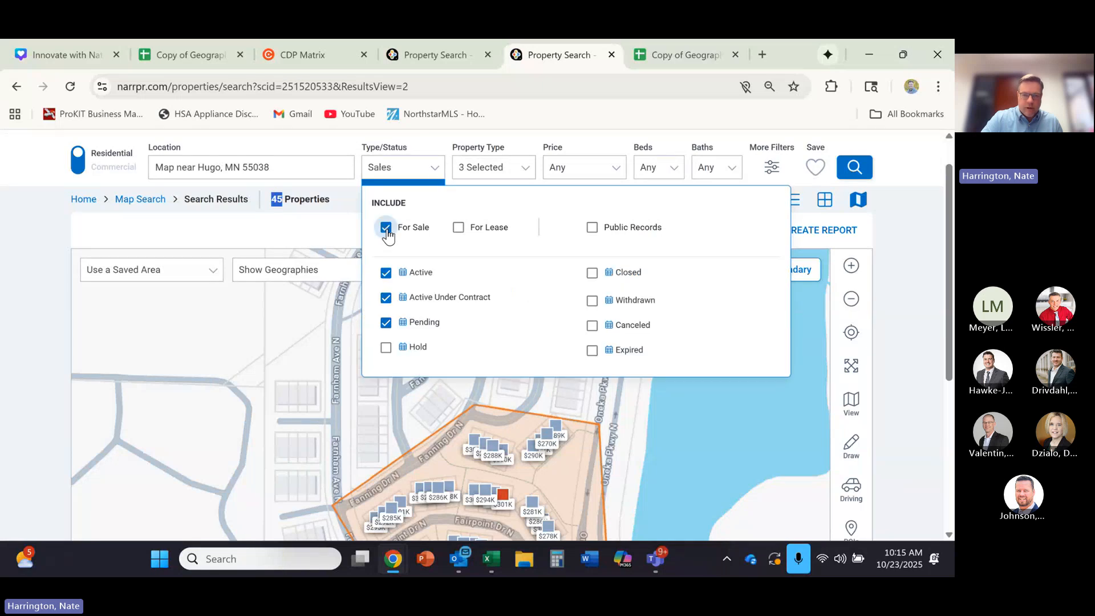
click(592, 273)
click(385, 273)
click(386, 297)
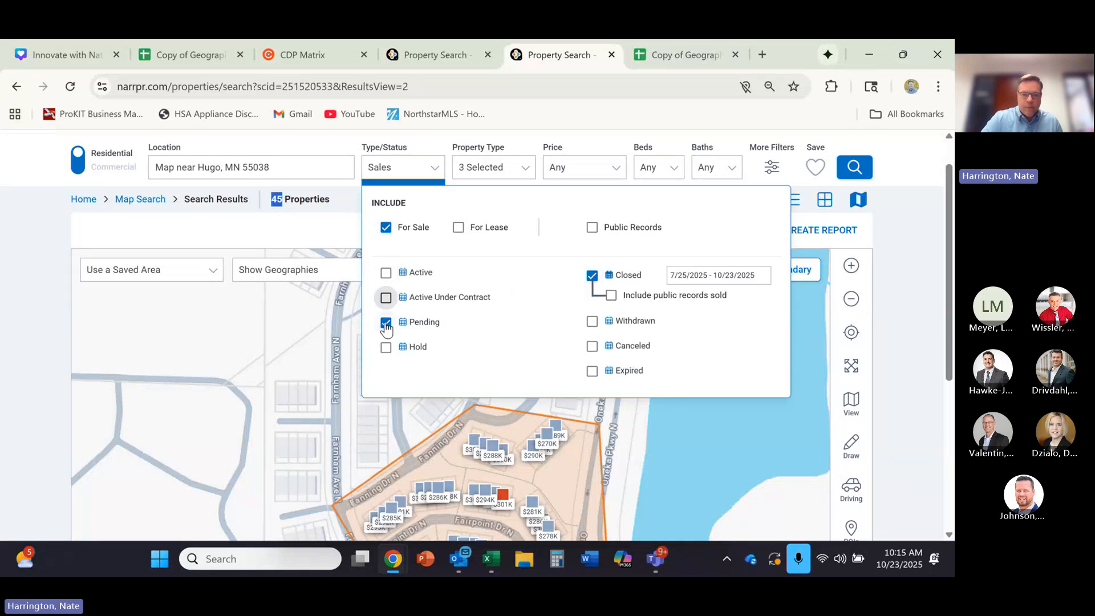
- Set the closed date range to the last 12 months and rerun the search within the custom Hugo area
click(717, 275)
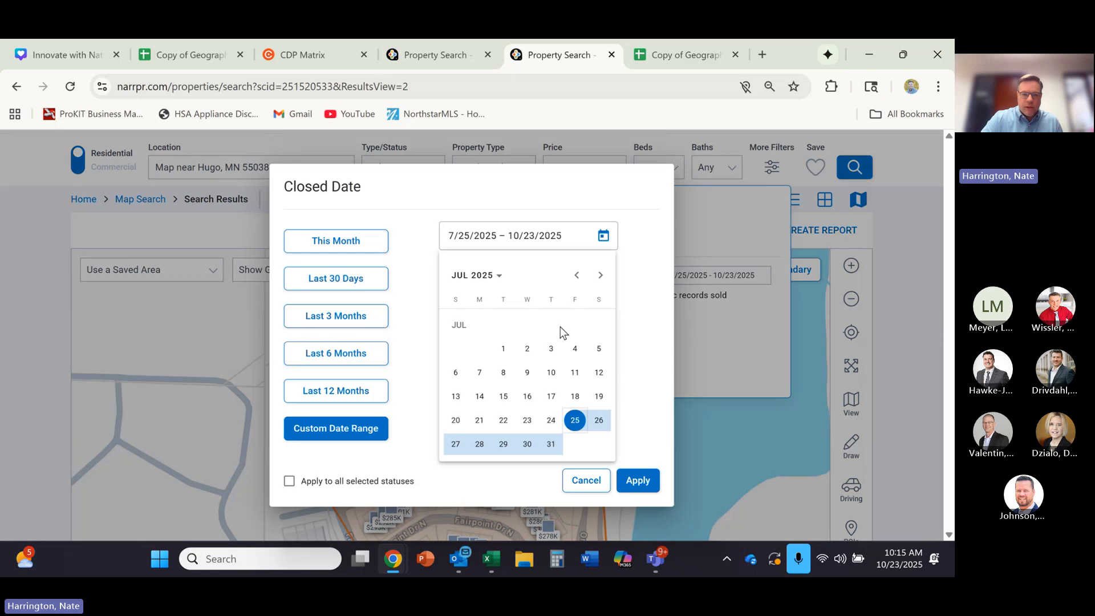
click(342, 393)
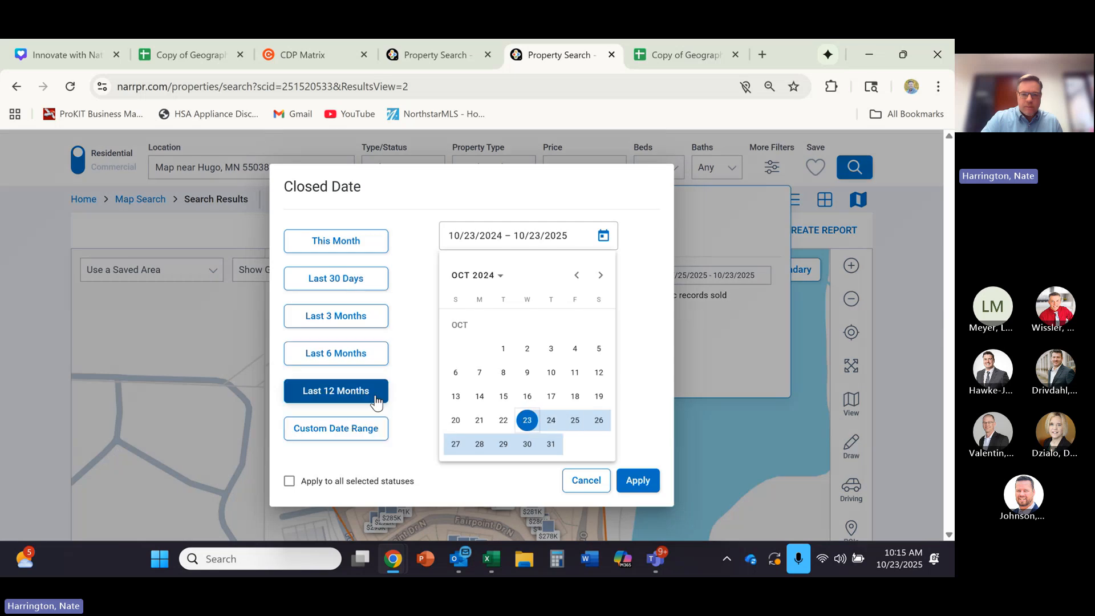
click(642, 480)
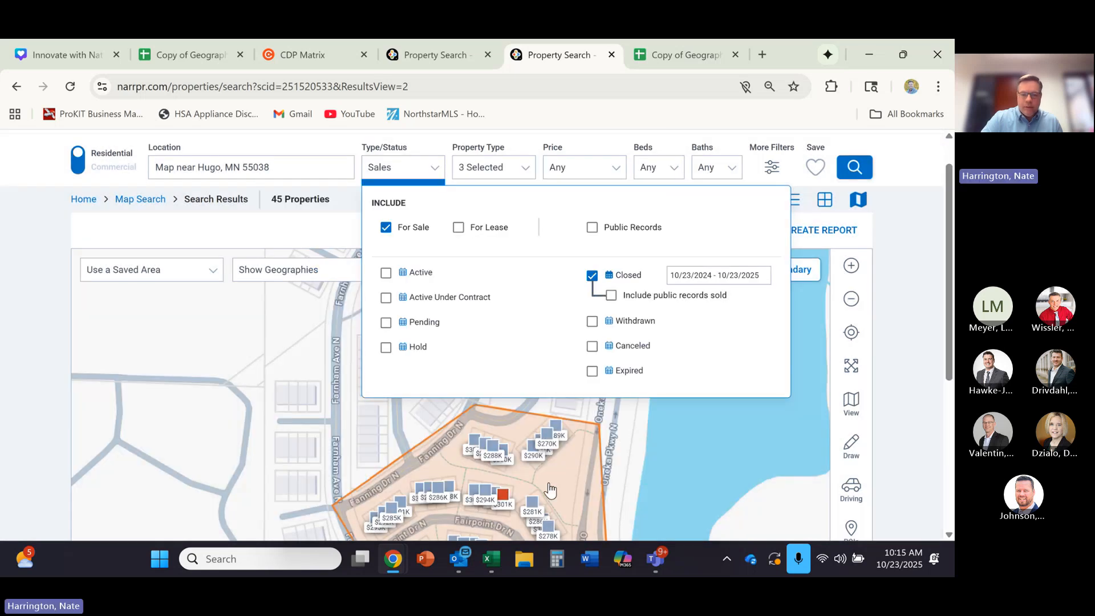
click(577, 484)
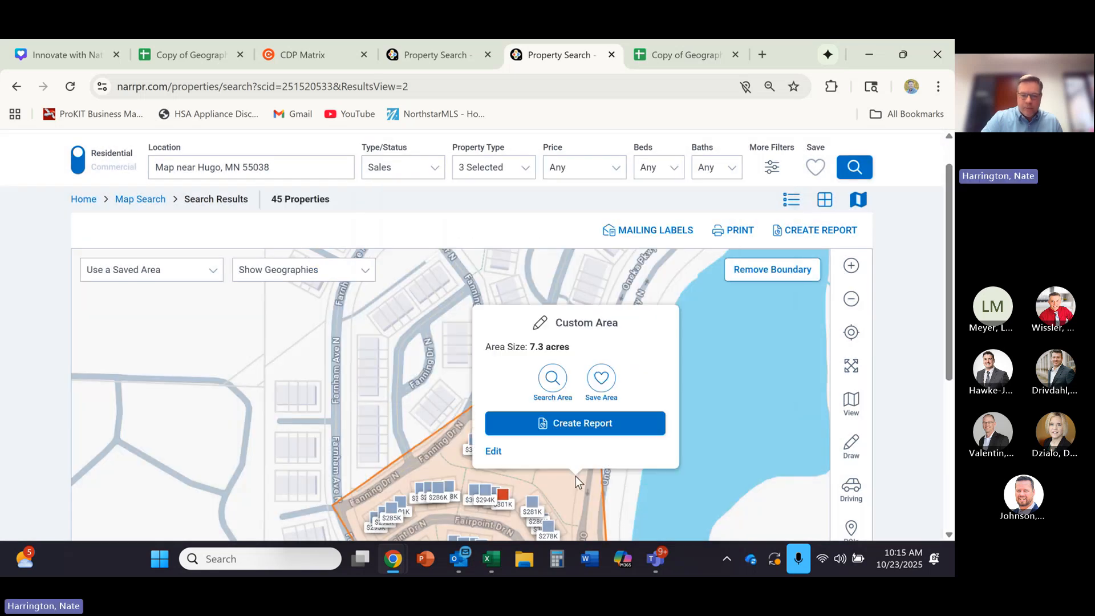
click(548, 399)
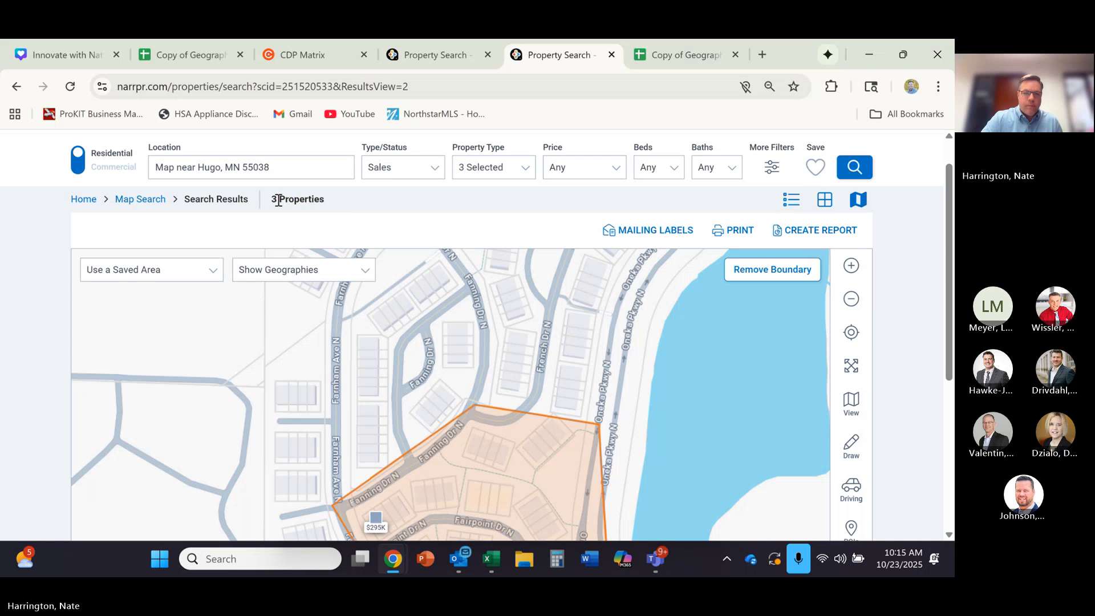
- Record the area's closed sales, 3, as Neighborhood 3's total homes sold in the last 12 months in the Geographic Farm spreadsheet
drag(282, 199, 264, 205)
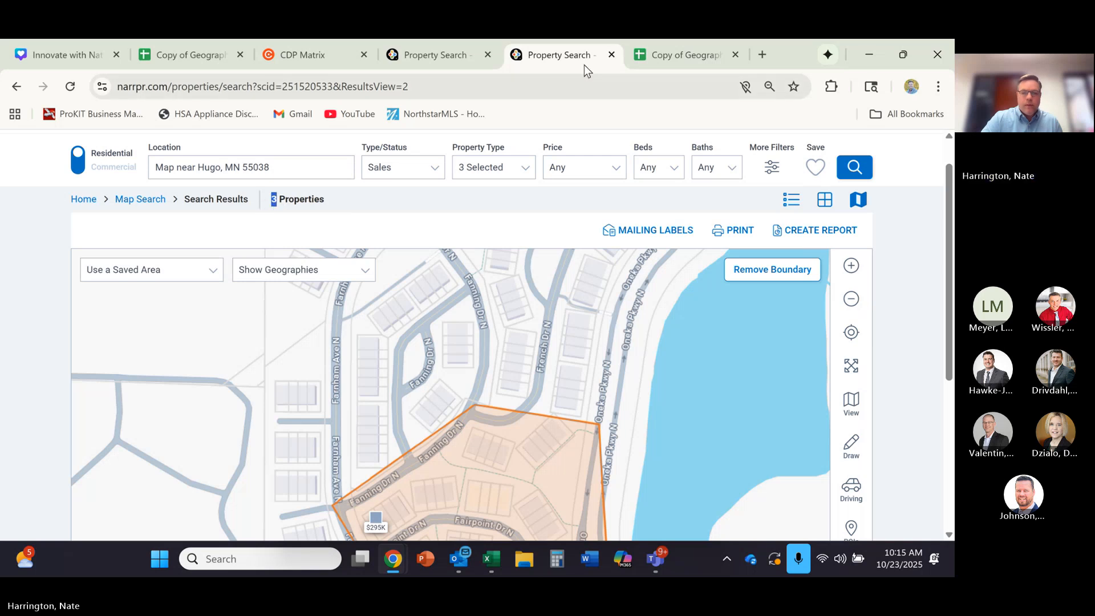
click(677, 60)
key(Return)
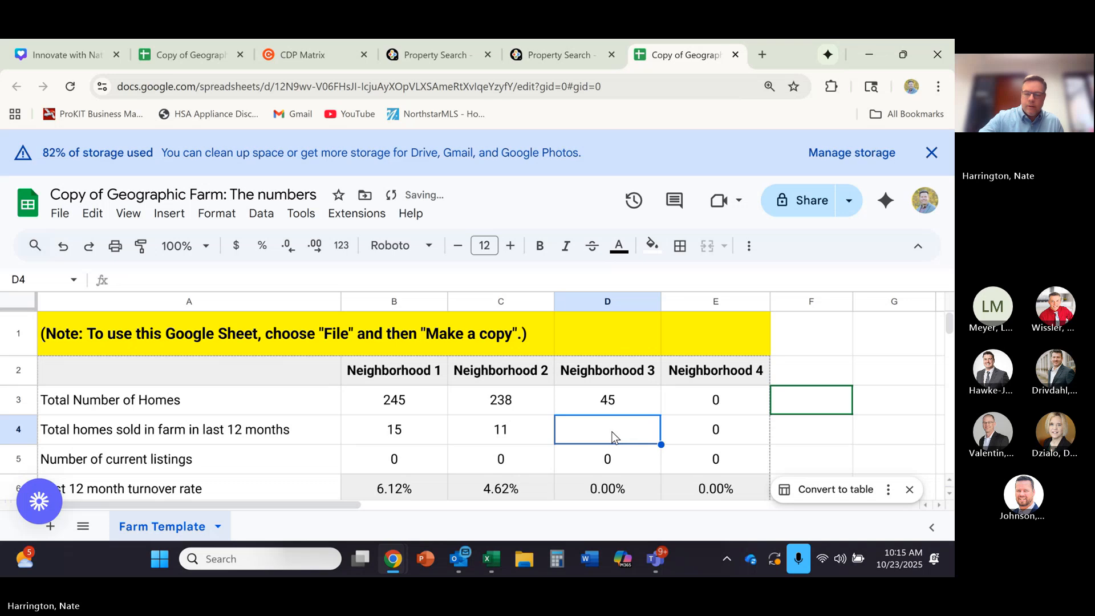
text(3)
click(615, 501)
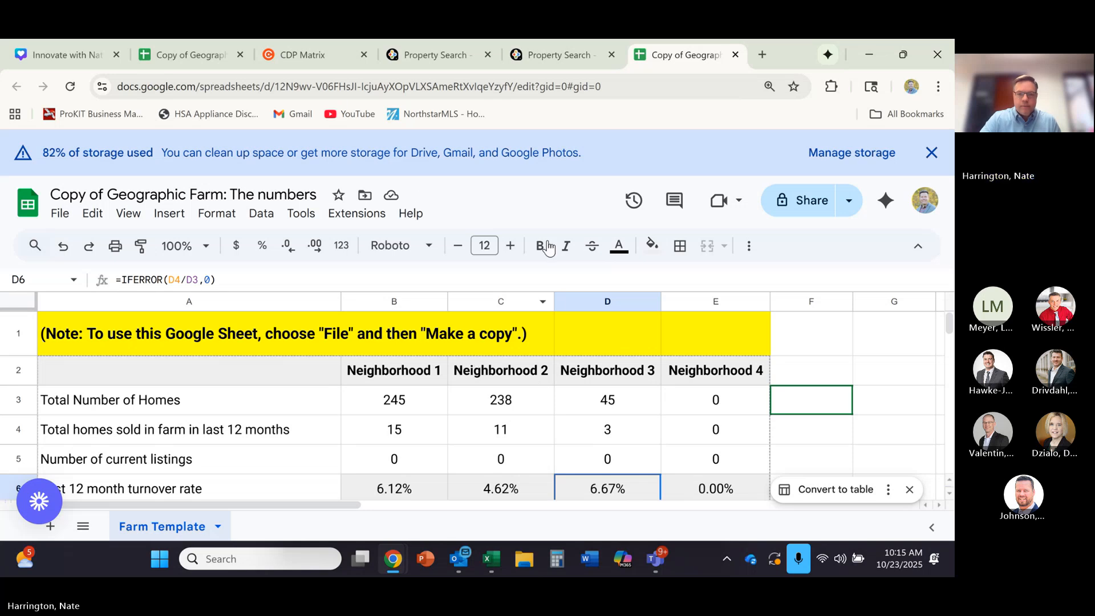
- Return to the Hugo property map and examine the closed sales inside the custom area's boundary
click(557, 57)
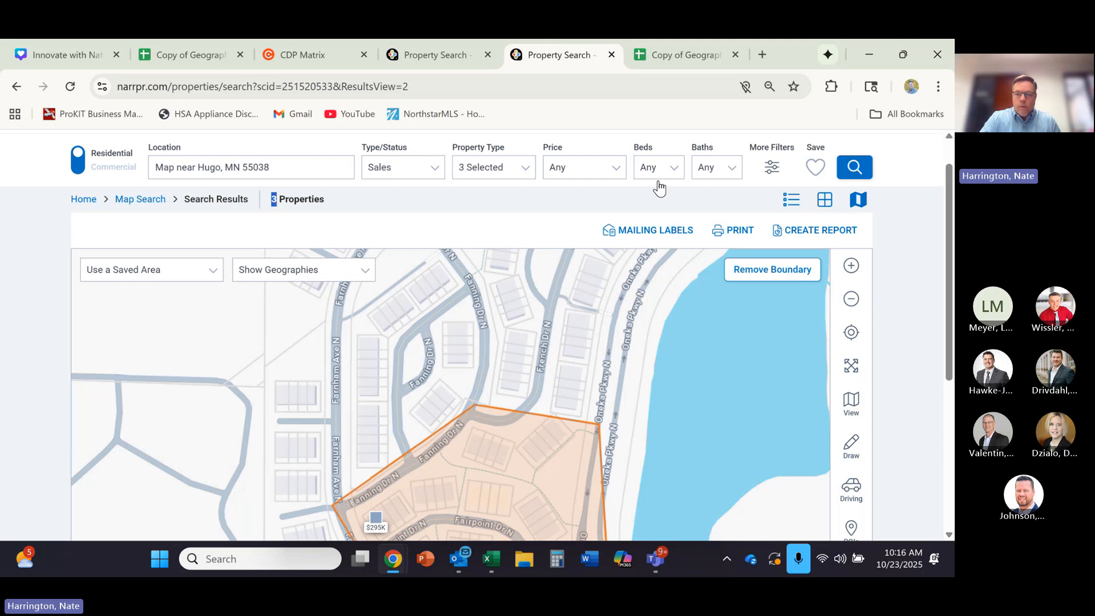
mouse_move(951, 251)
mouse_down()
mouse_move(947, 371)
mouse_move(952, 264)
mouse_up()
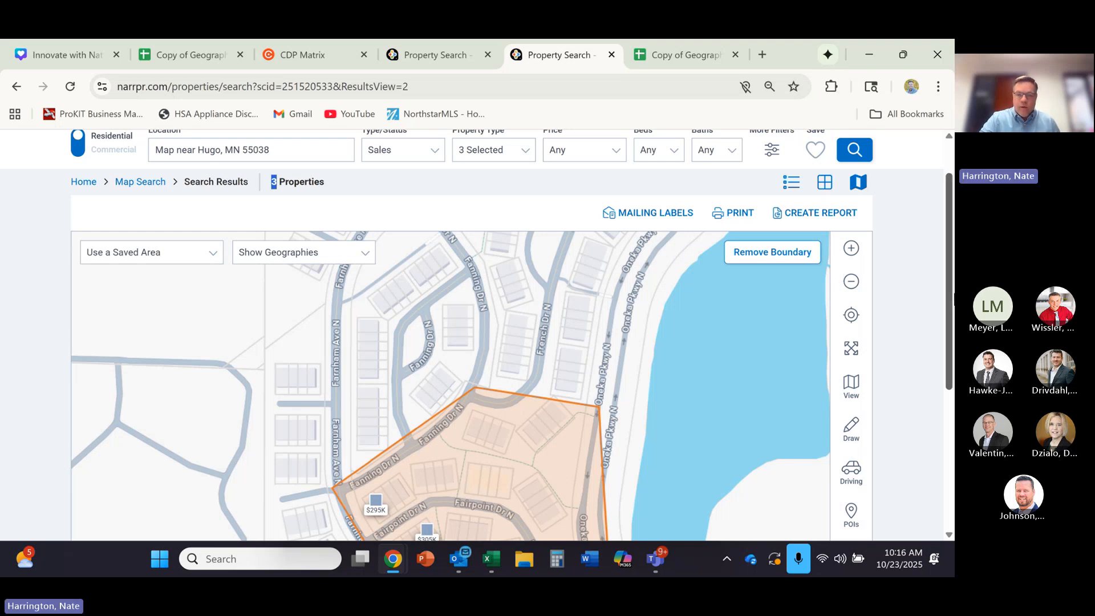
drag(946, 300, 945, 385)
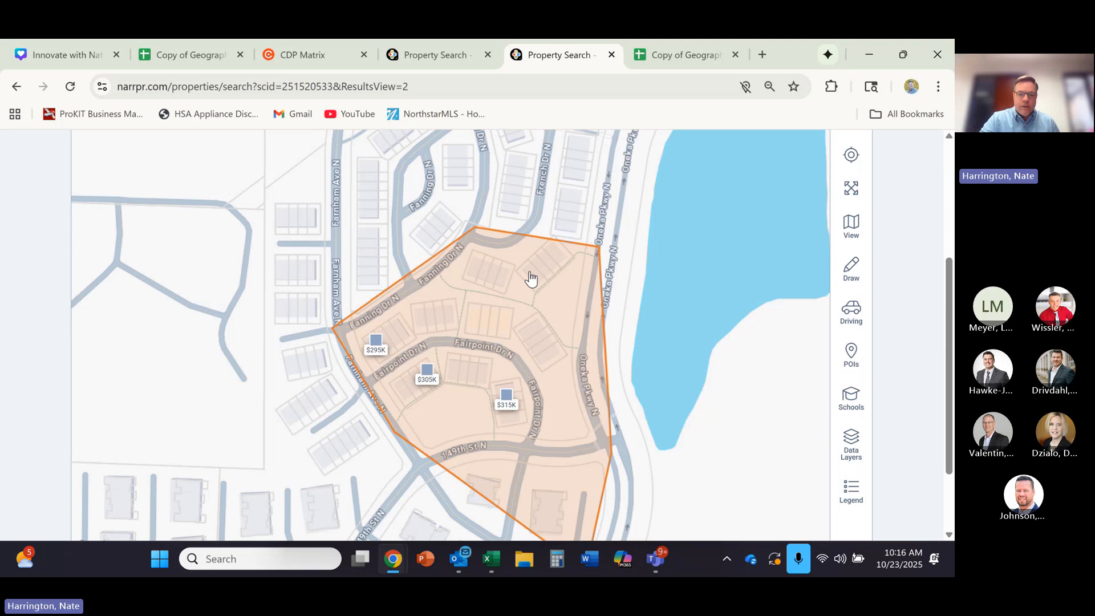